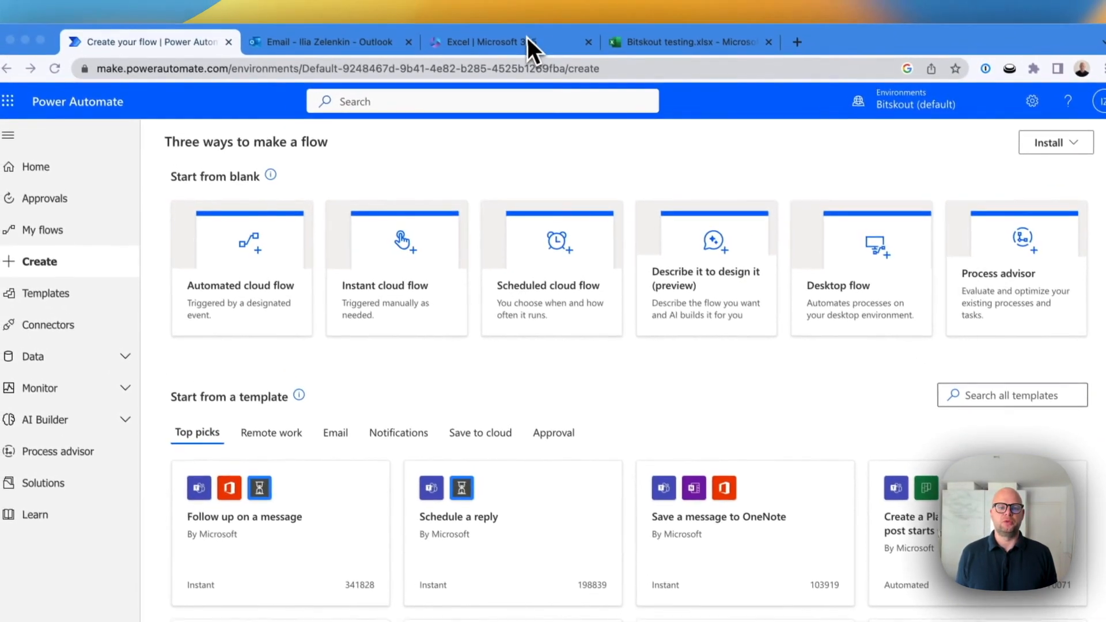
Examine the PDF attachments on the Outlook draft email and the tables in the Bitskout testing workbook.
left_click(530, 44)
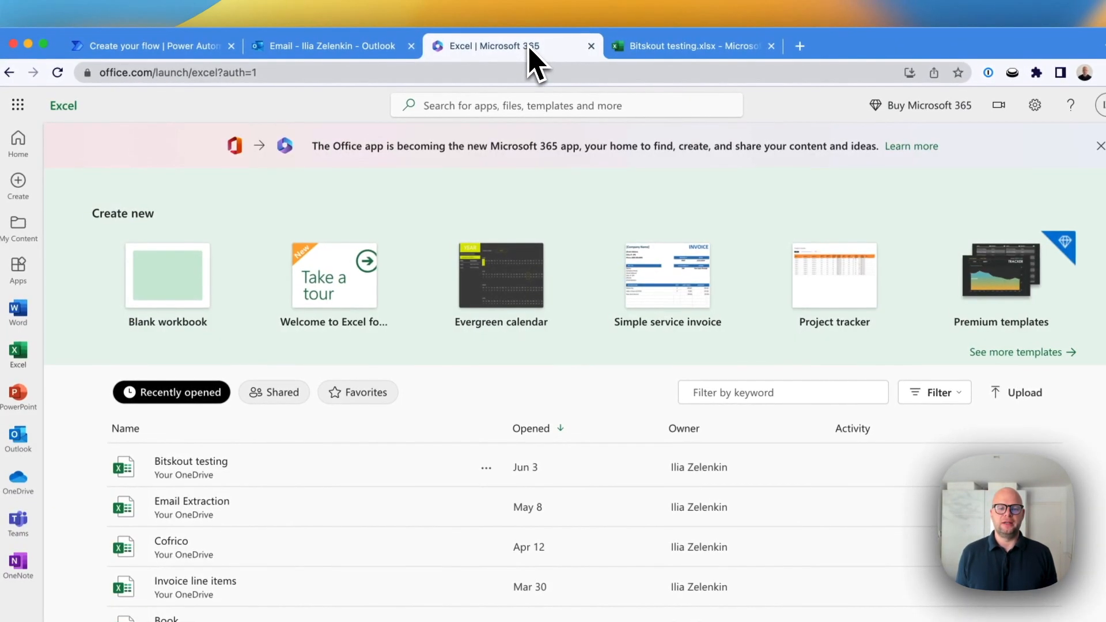
left_click(352, 46)
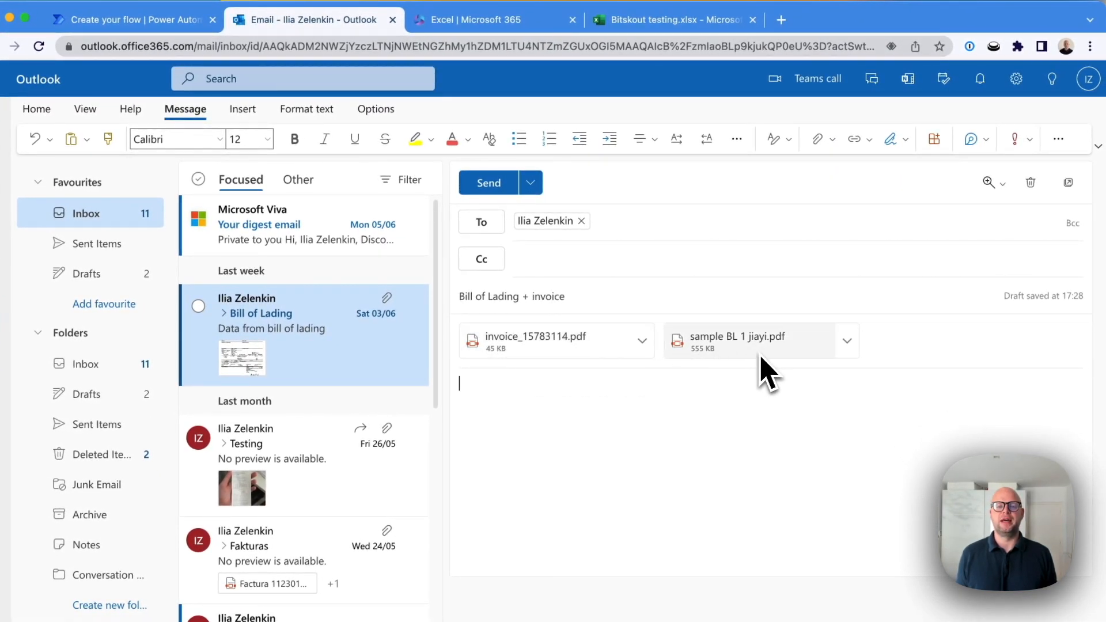
left_click(656, 19)
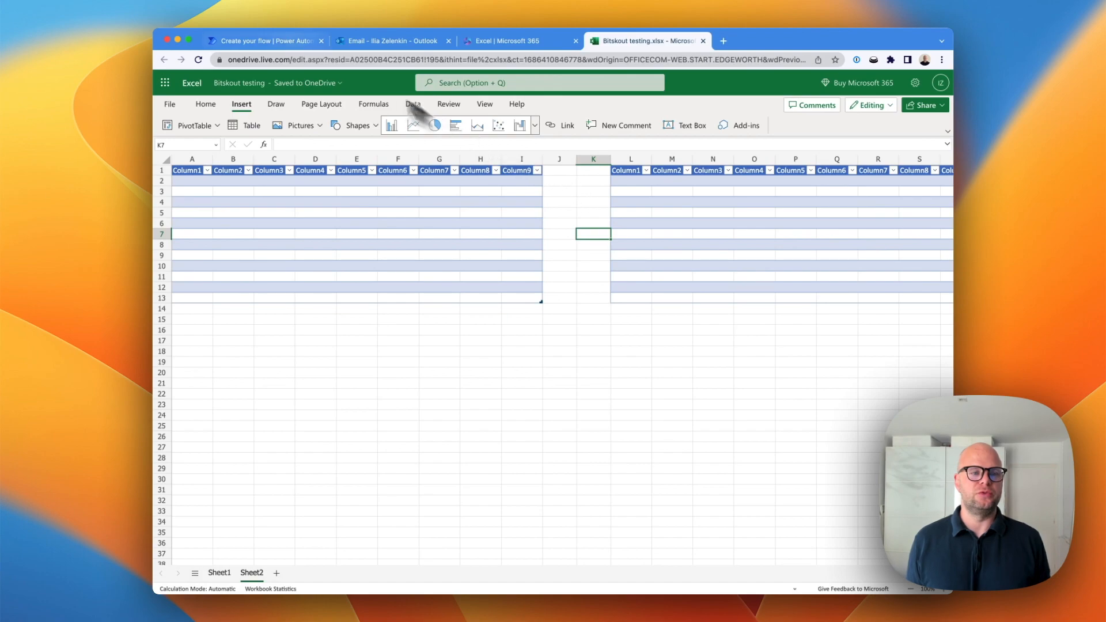
Switch back to Power Automate and start an automated cloud flow named "Detect Doc type".
left_click(262, 41)
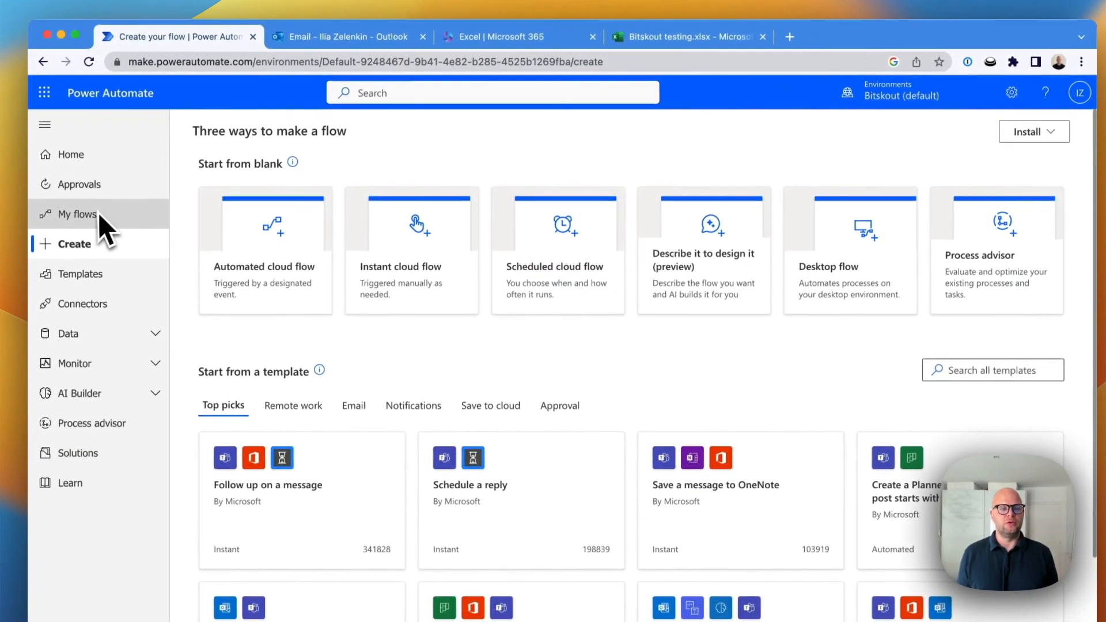
left_click(272, 268)
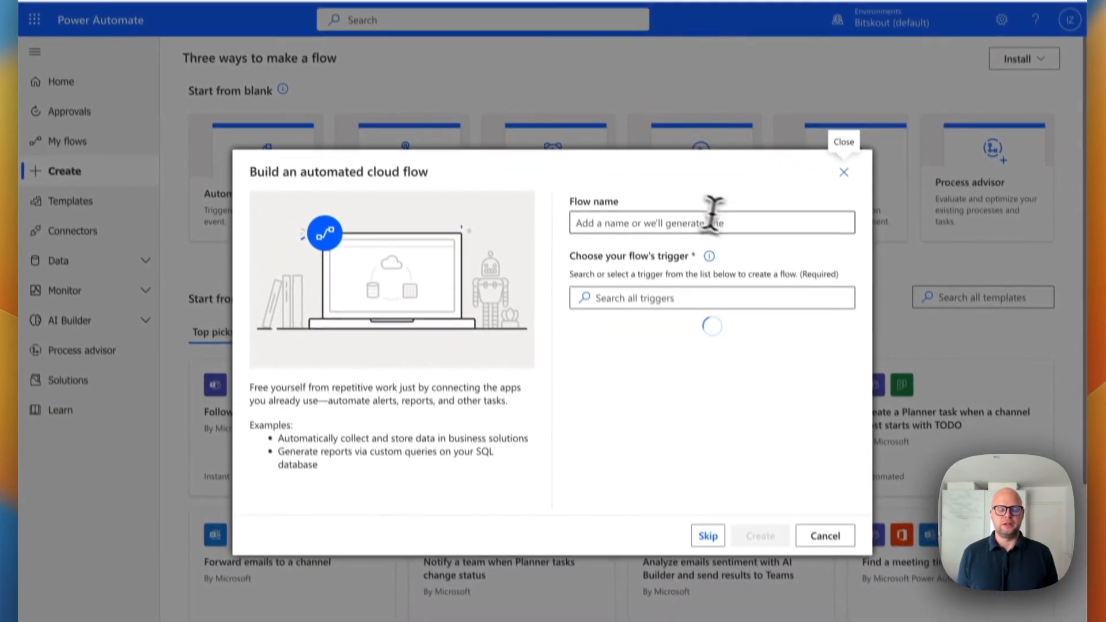
left_click(717, 225)
type("Detec")
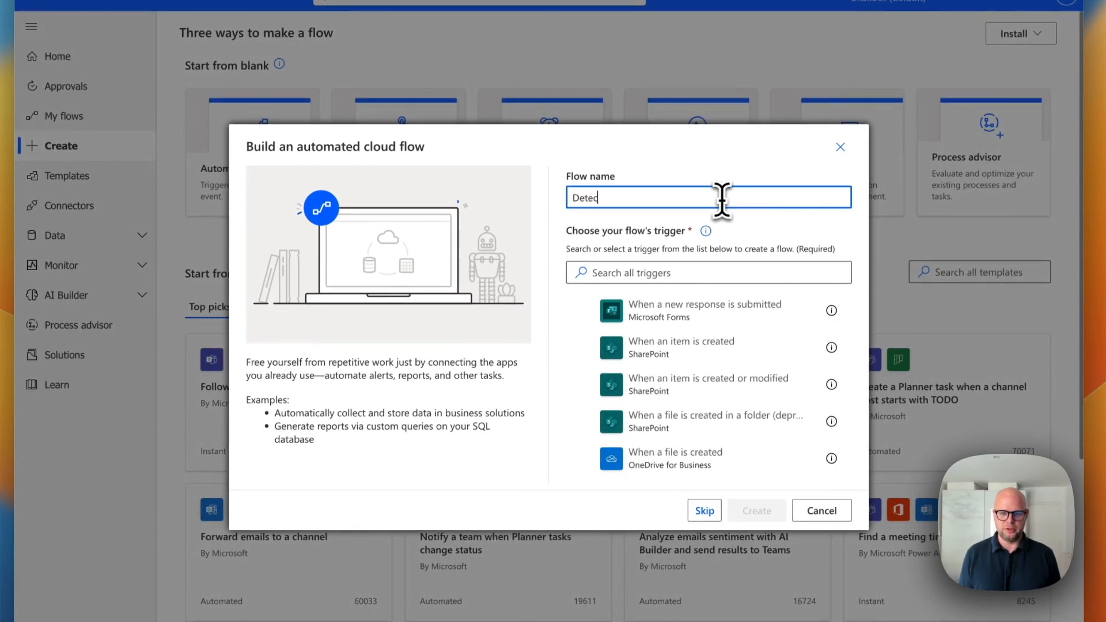
Find the Outlook trigger "When a new email arrives (V3)" and create the flow with it.
left_click(766, 275)
type("Outloook")
key("BackSpace")
key("BackSpace")
type("k")
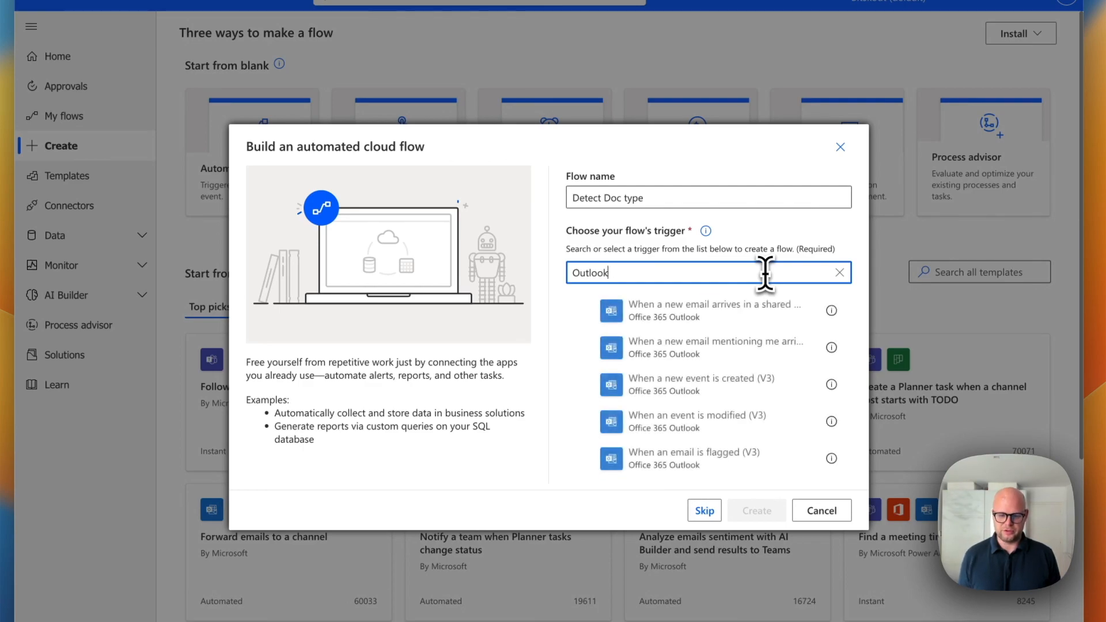
scroll(776, 391, "down", 1)
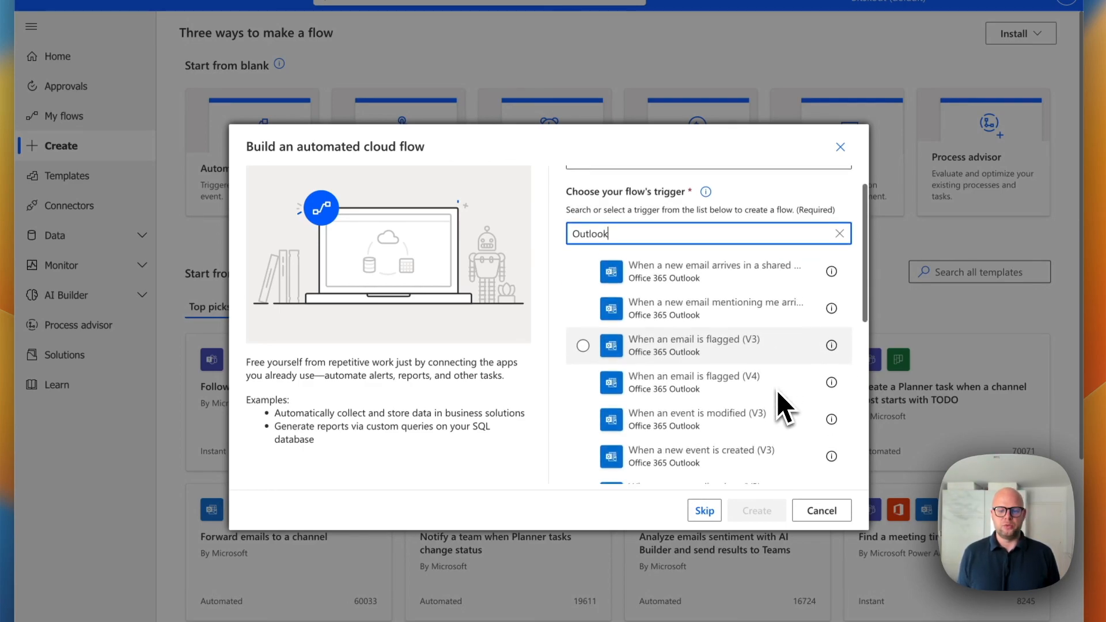
scroll(776, 390, "down", 1)
scroll(776, 391, "up", 3)
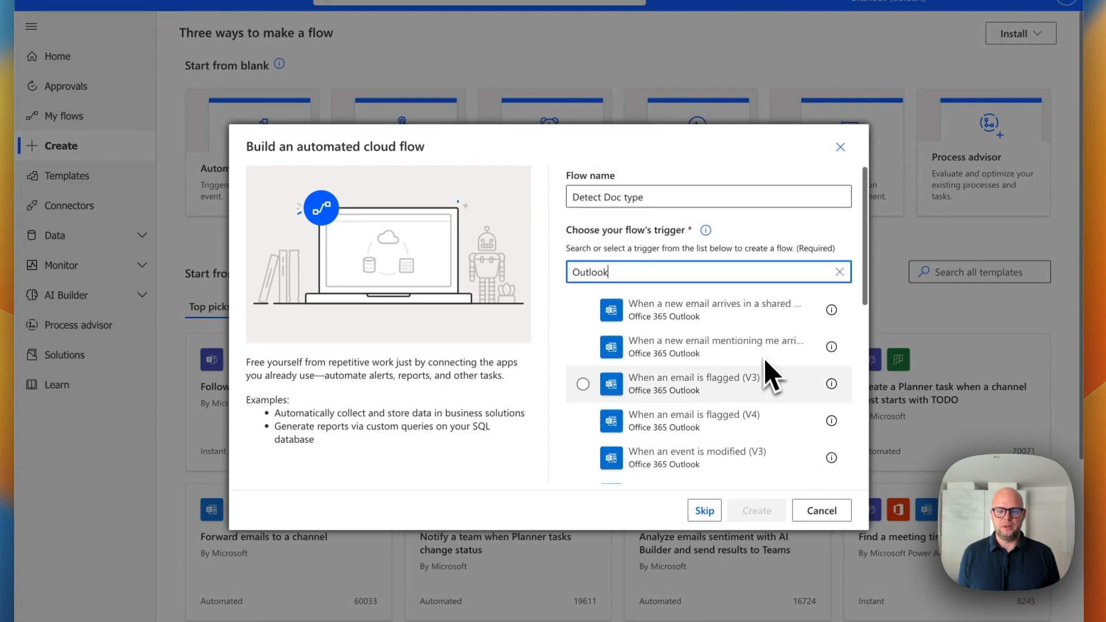
scroll(763, 356, "down", 3)
left_click(641, 381)
left_click(758, 511)
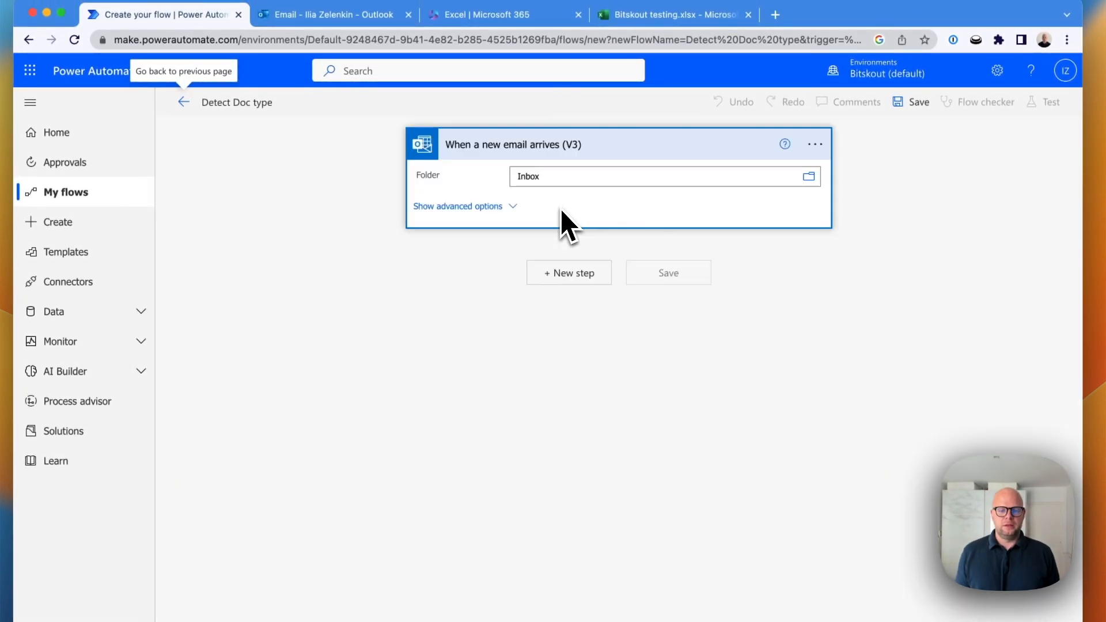
Add the Office 365 Outlook action "Get Attachment (V2)" below the email trigger.
left_click(578, 275)
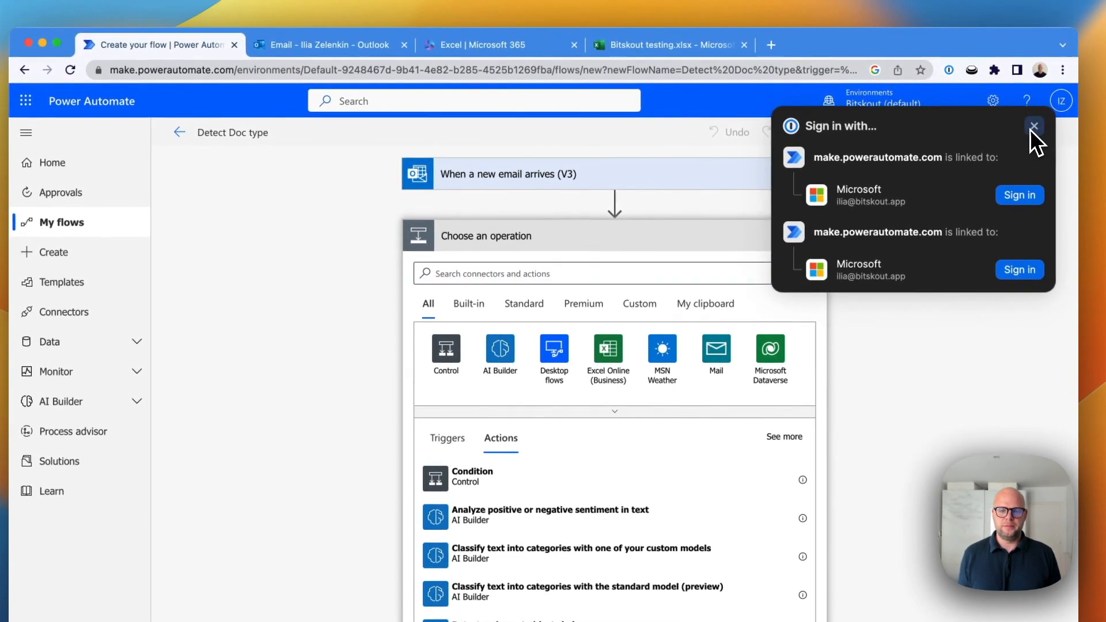
left_click(1038, 96)
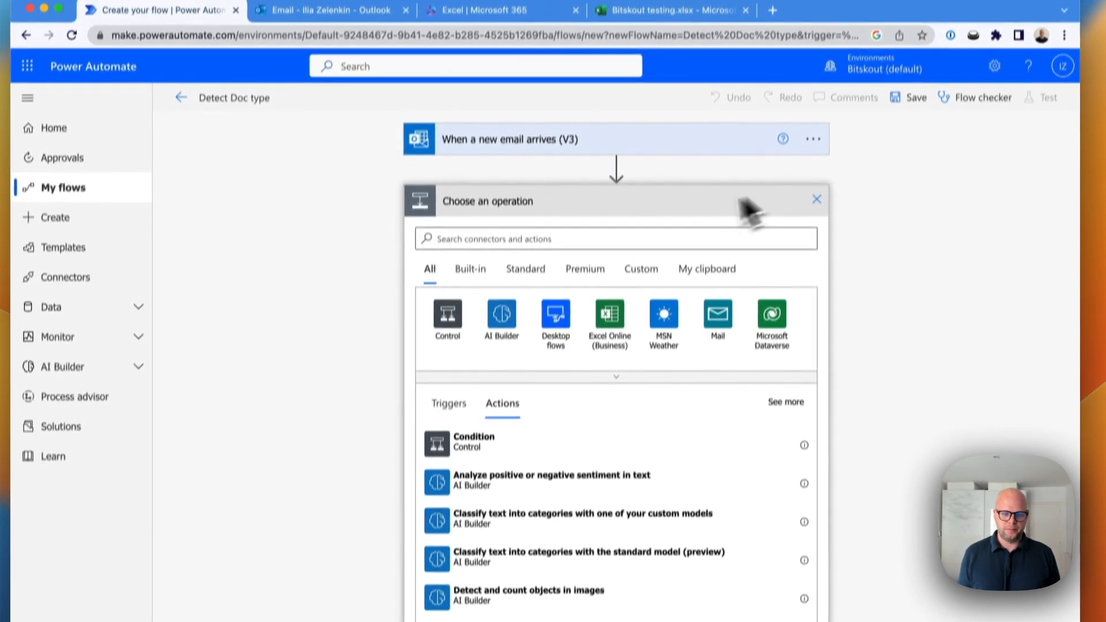
left_click(623, 239)
type("Get")
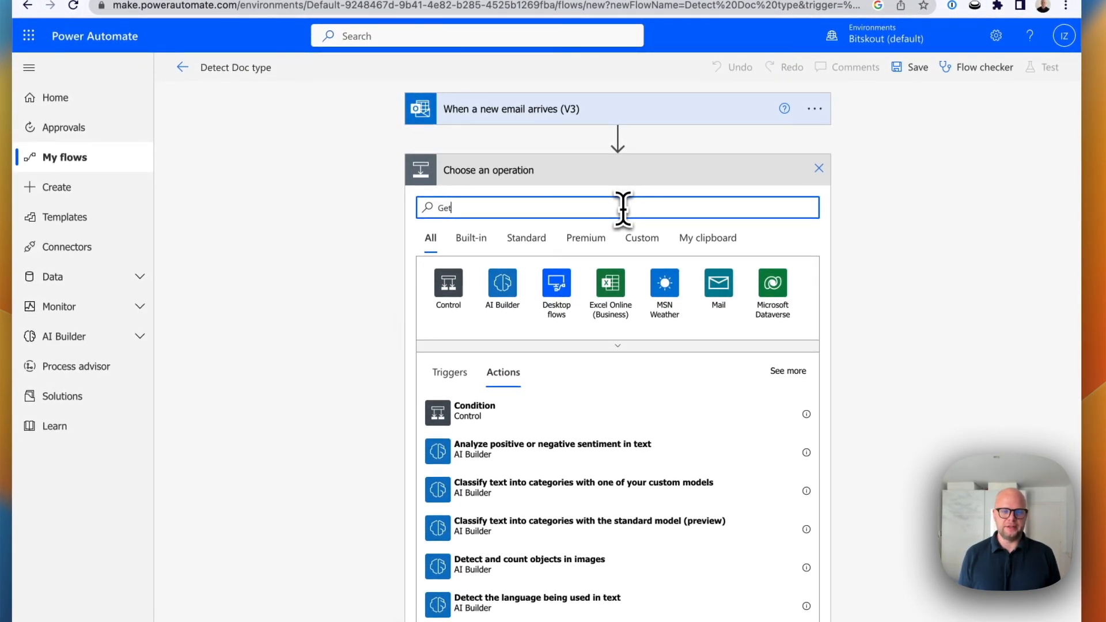
type(" atta")
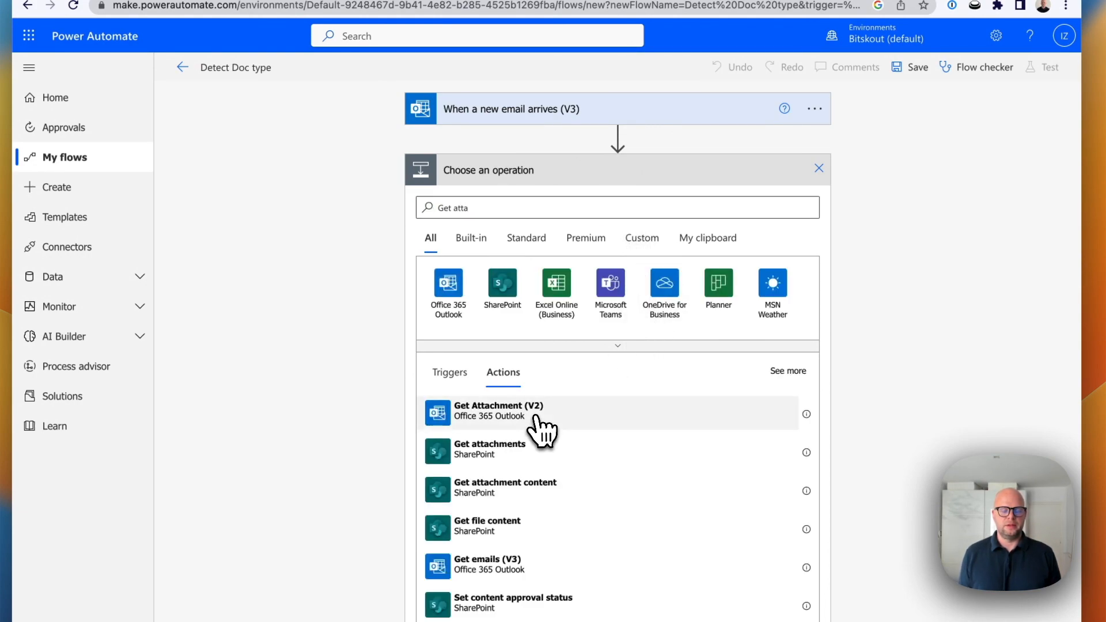
left_click(541, 429)
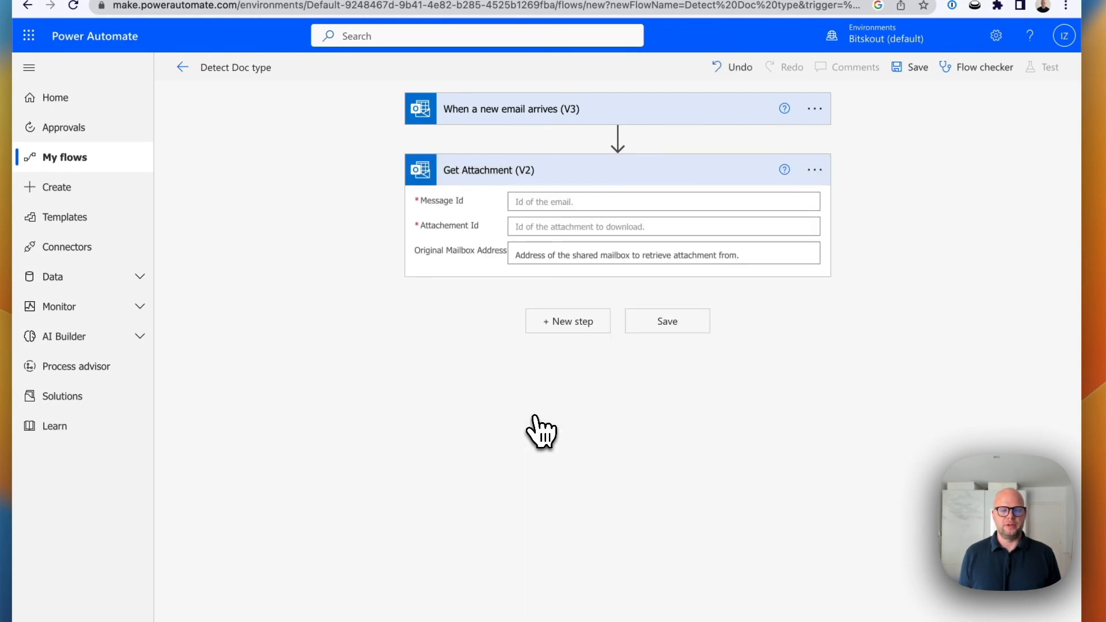
Fill Get Attachment's Message Id with the trigger's Message Id and its attachment ID from the email's attachments.
left_click(588, 201)
scroll(926, 466, "down", 2)
left_click(925, 488)
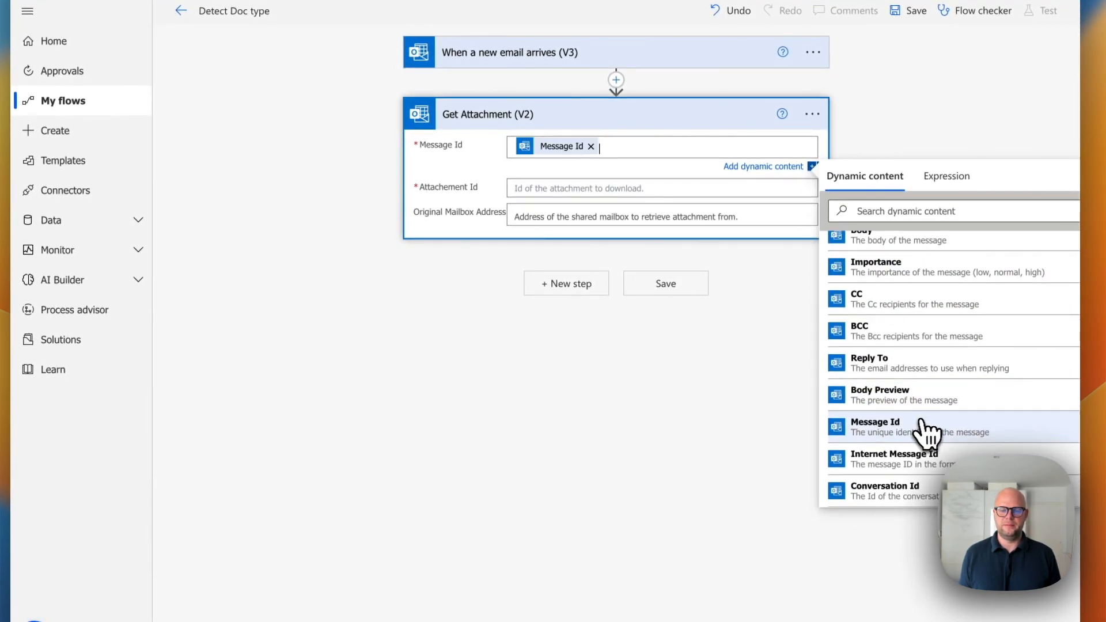
left_click(634, 189)
scroll(936, 414, "down", 3)
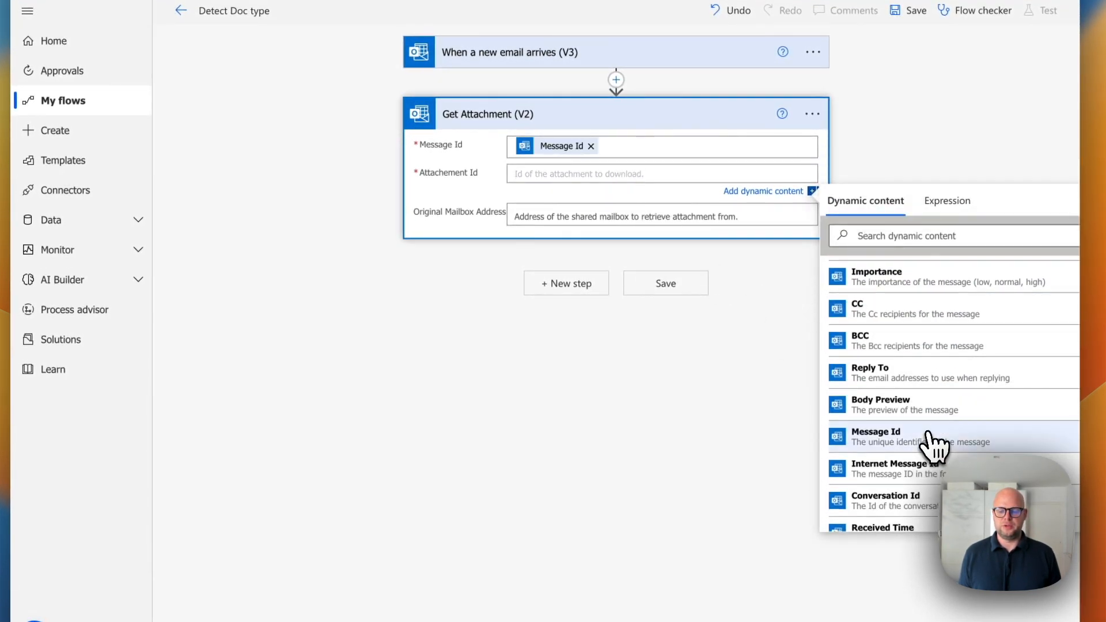
scroll(864, 444, "down", 3)
left_click(931, 487)
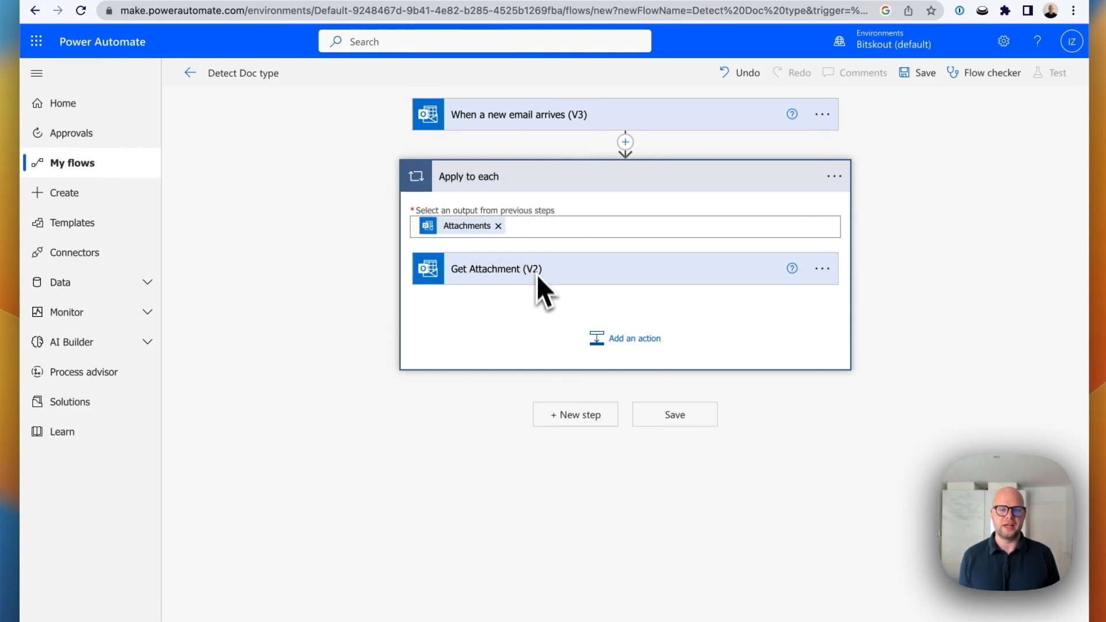
Add a Condition control after Get Attachment (V2) inside the Apply to each loop.
left_click(622, 339)
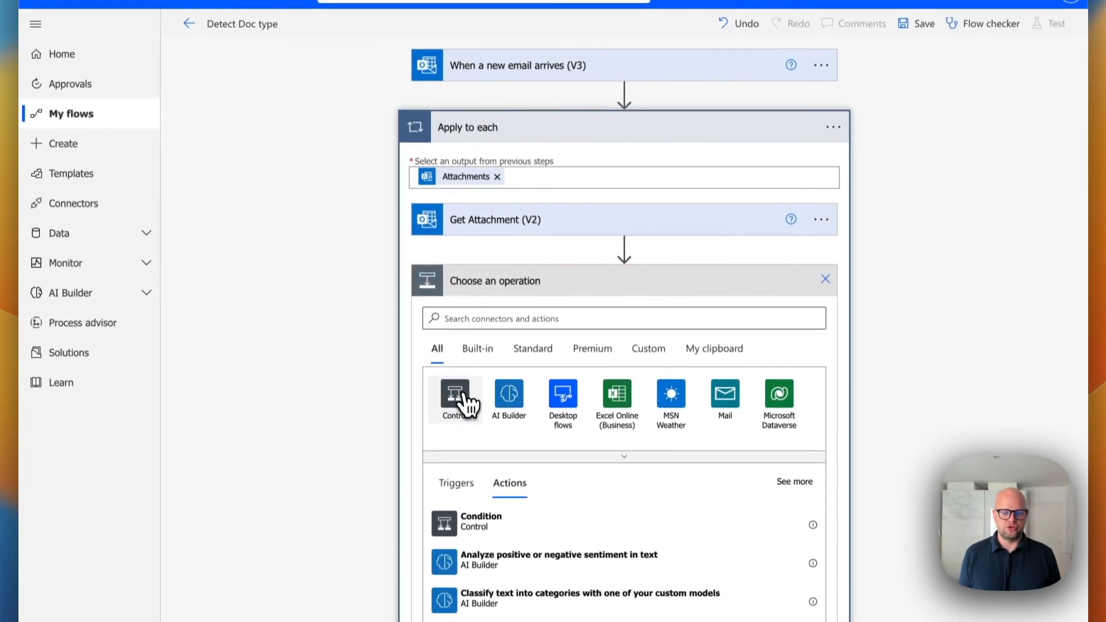
left_click(458, 444)
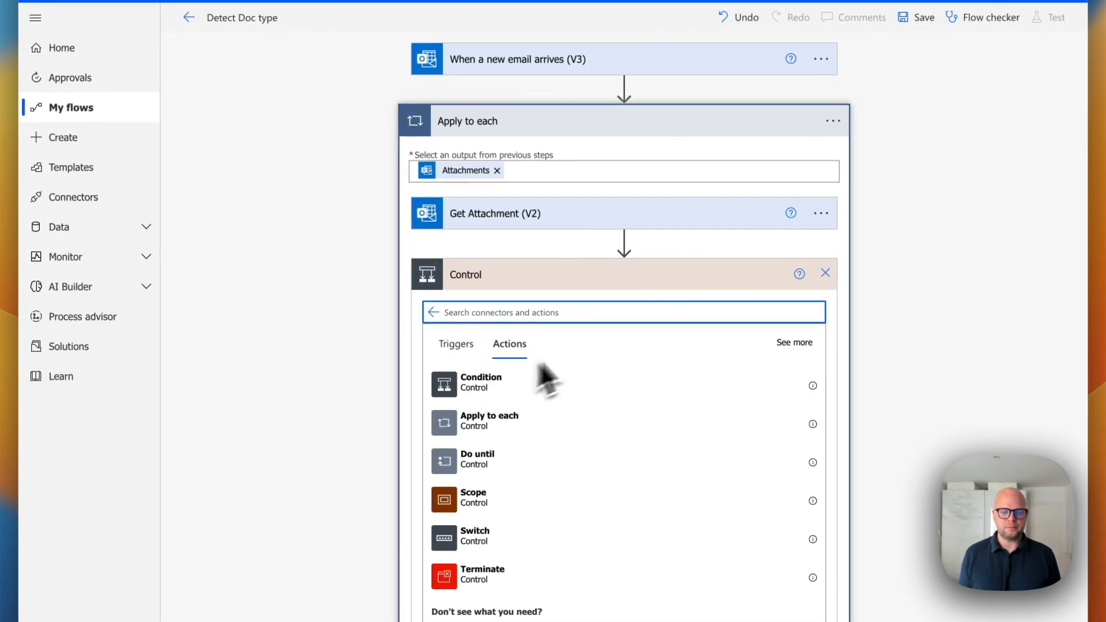
left_click(637, 389)
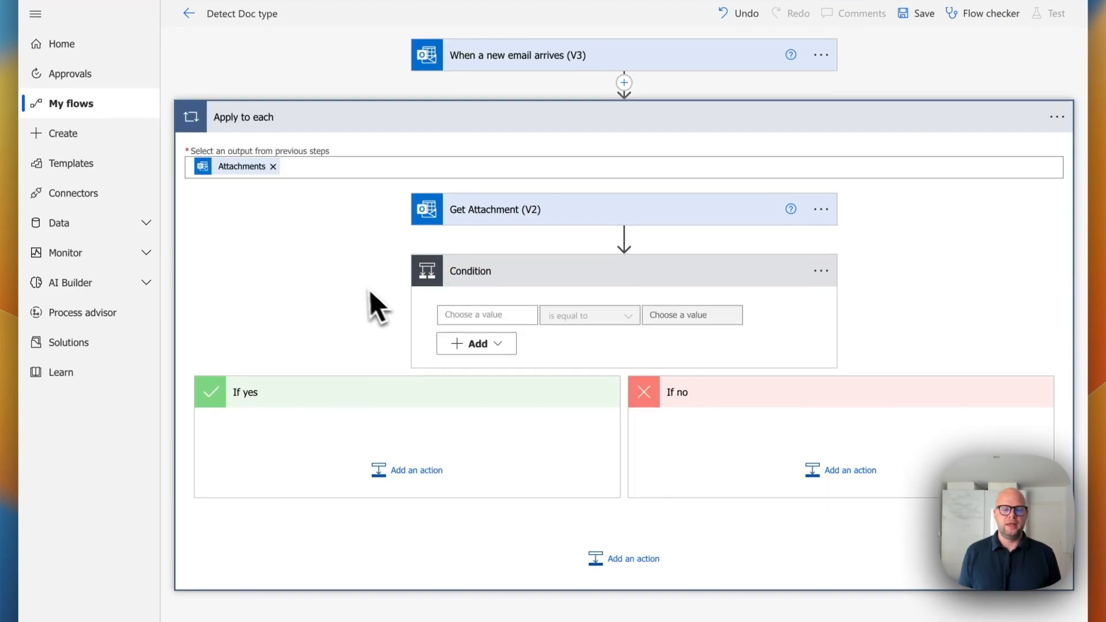
Insert Bitskout's Detect Document Type action between Get Attachment (V2) and the Condition, with Document Type set to logistics.
left_click(624, 241)
left_click(631, 260)
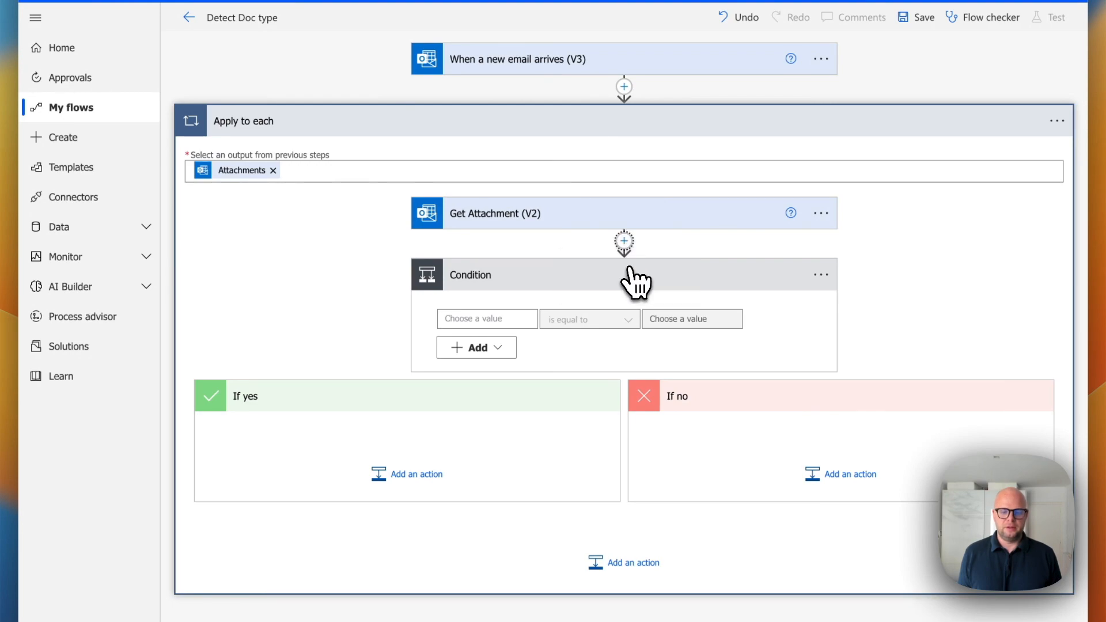
type("Bitskout")
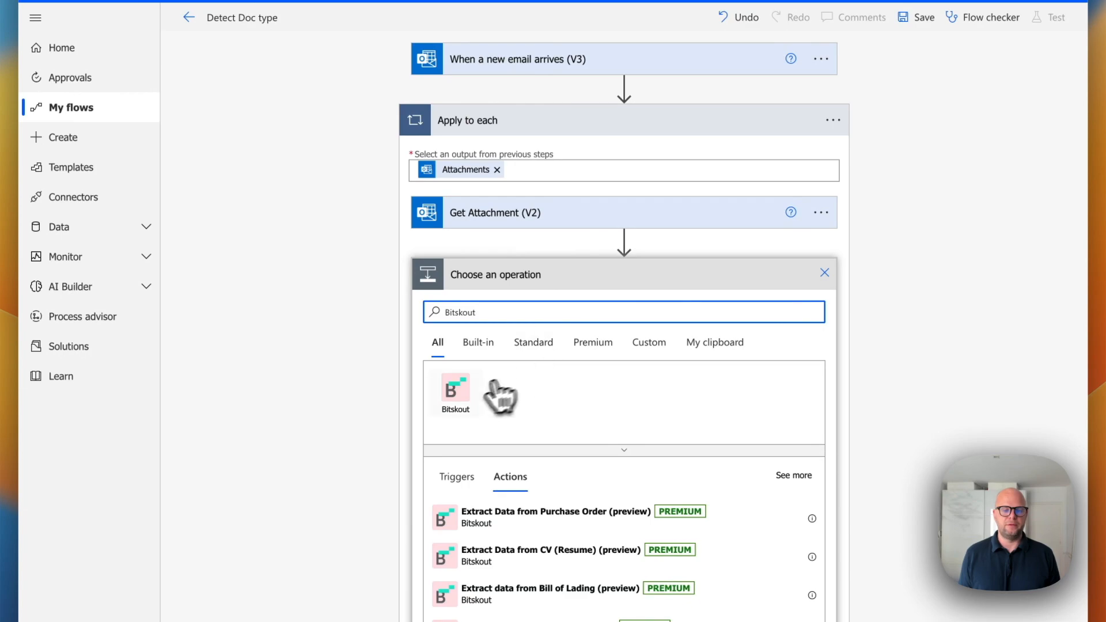
left_click(467, 396)
scroll(563, 414, "down", 2)
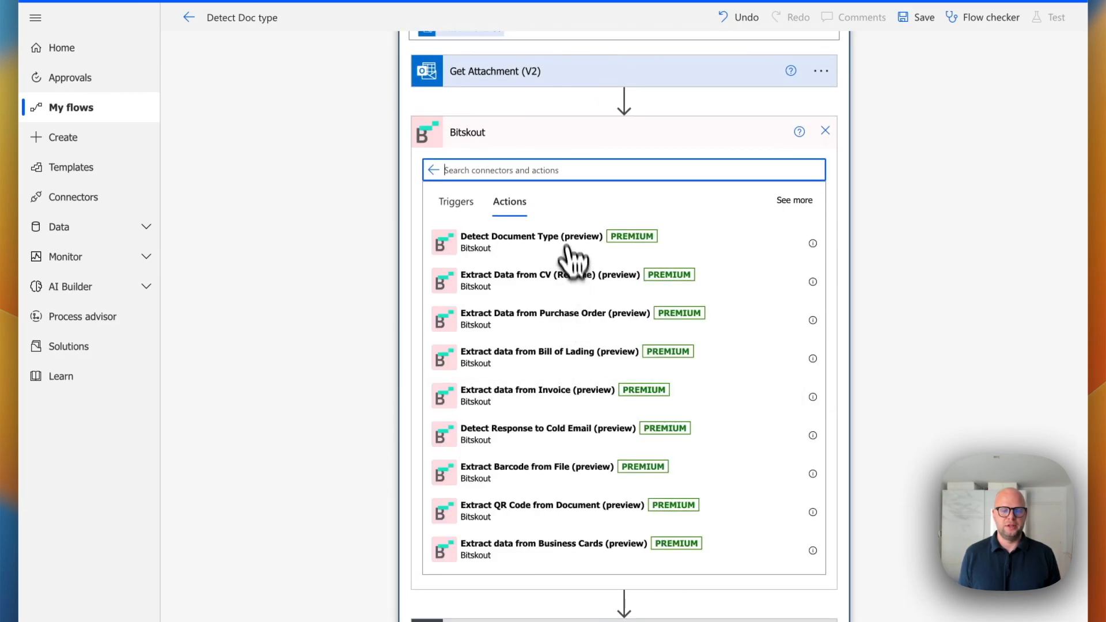
left_click(505, 245)
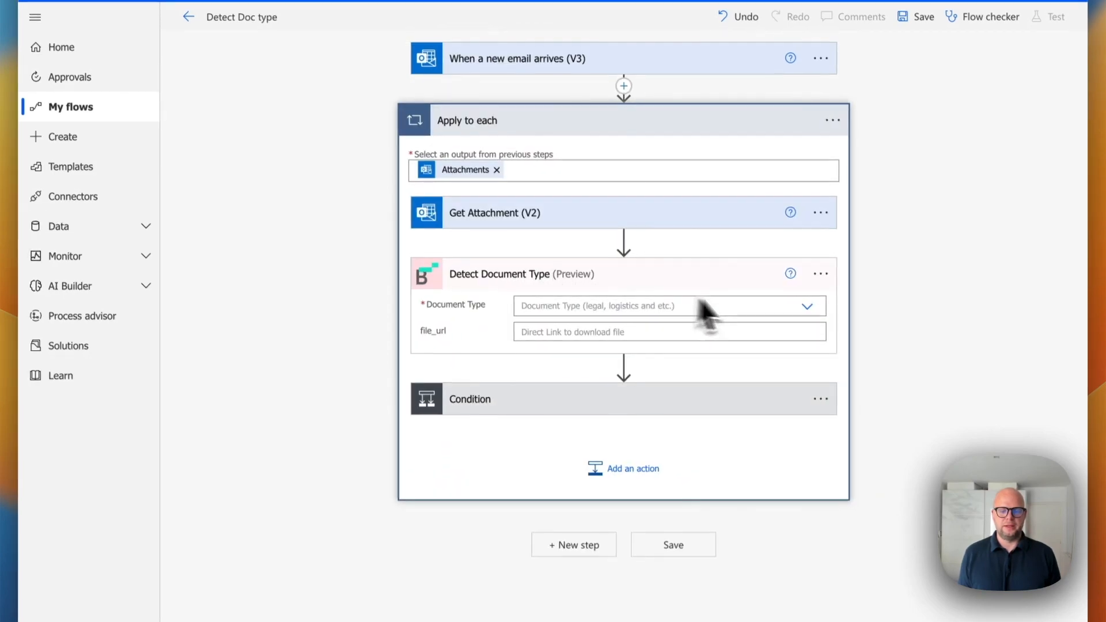
left_click(806, 308)
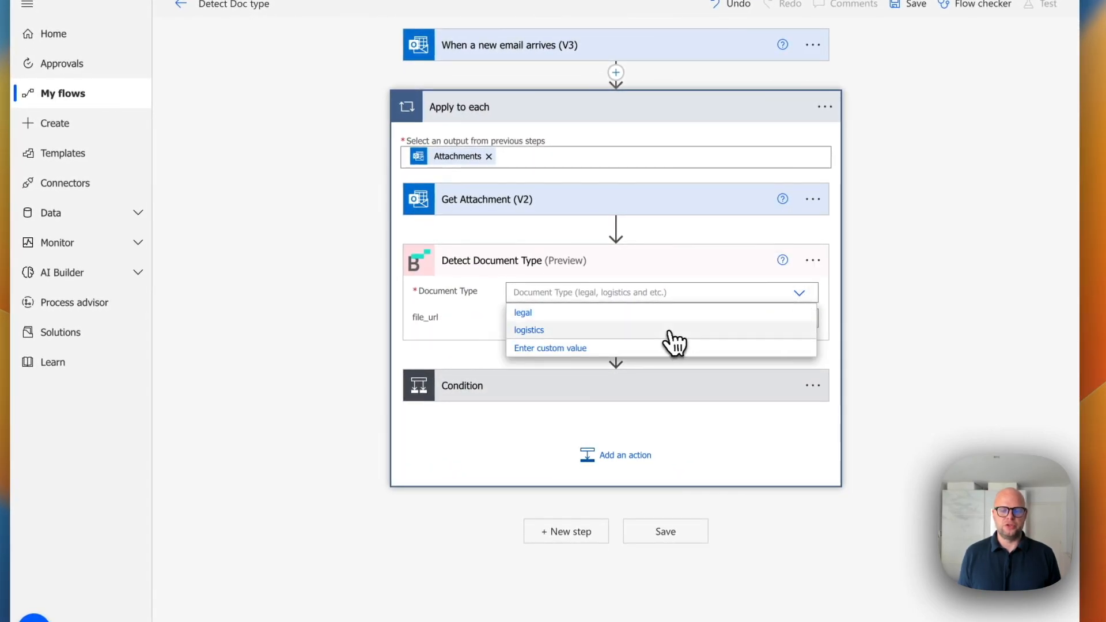
left_click(668, 330)
Set file_url in Detect Document Type to a string() expression wrapped around dynamic content.
left_click(579, 318)
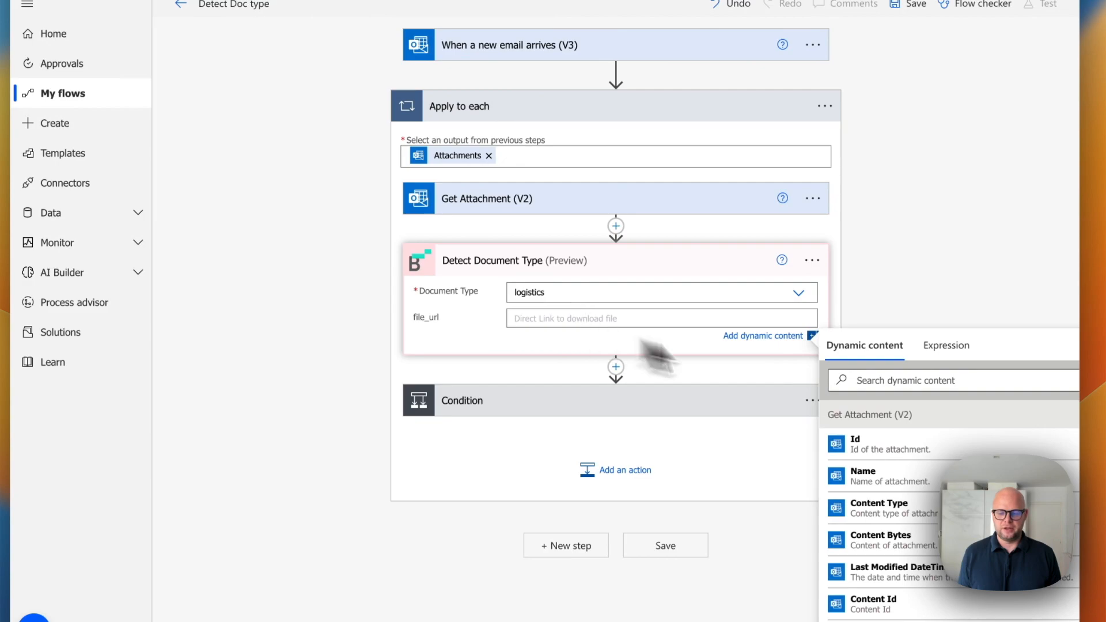
left_click(934, 357)
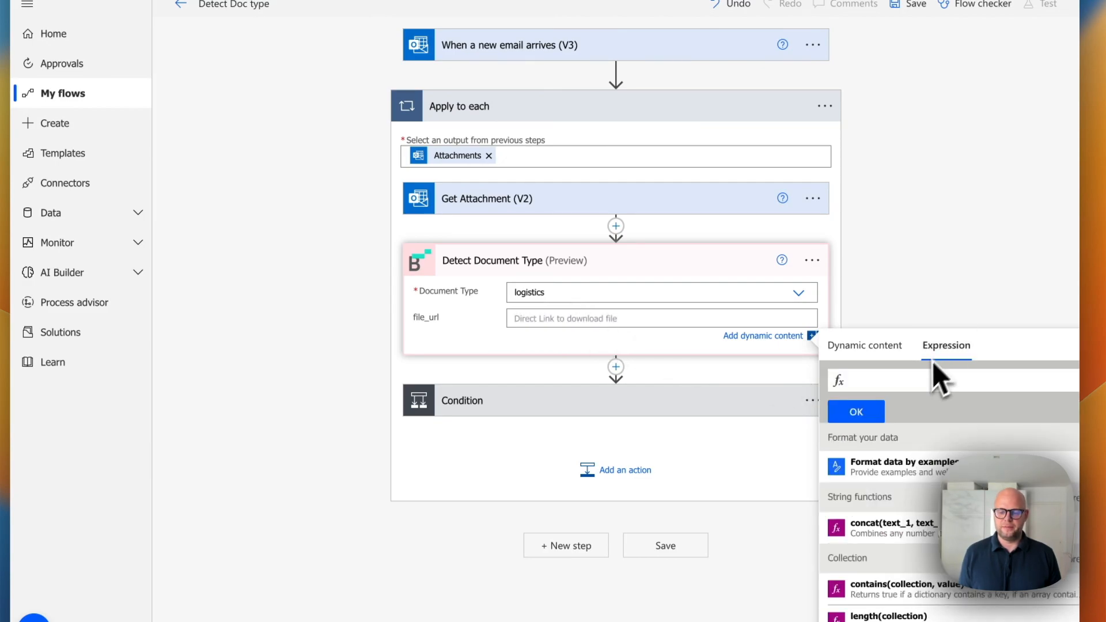
type("stri")
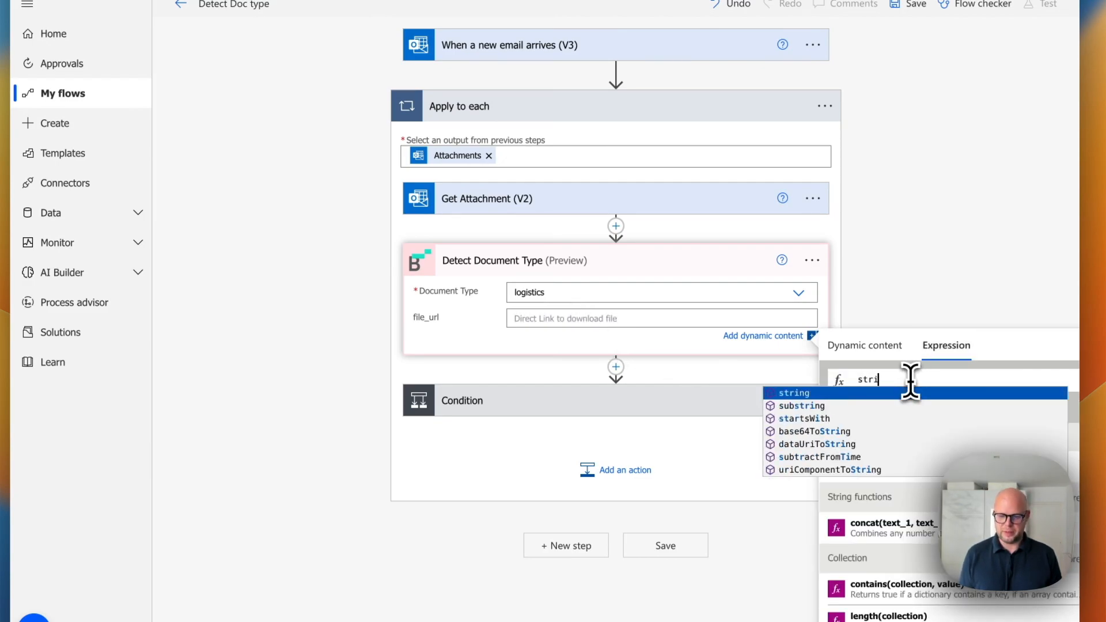
type("ng(")
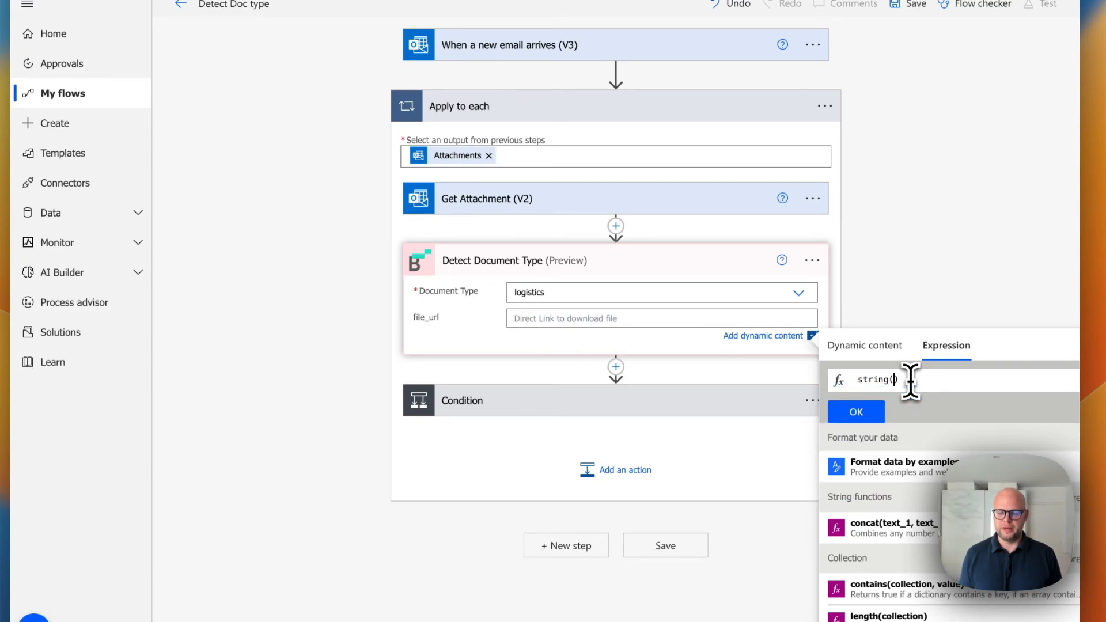
left_click(870, 345)
scroll(932, 463, "down", 2)
left_click(854, 396)
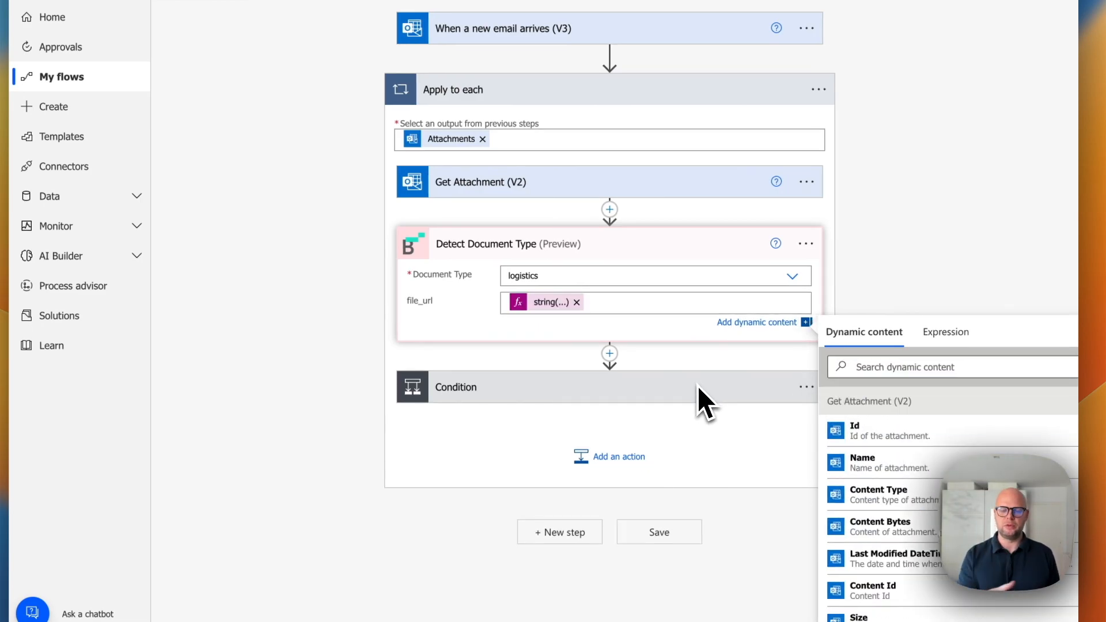
left_click(682, 366)
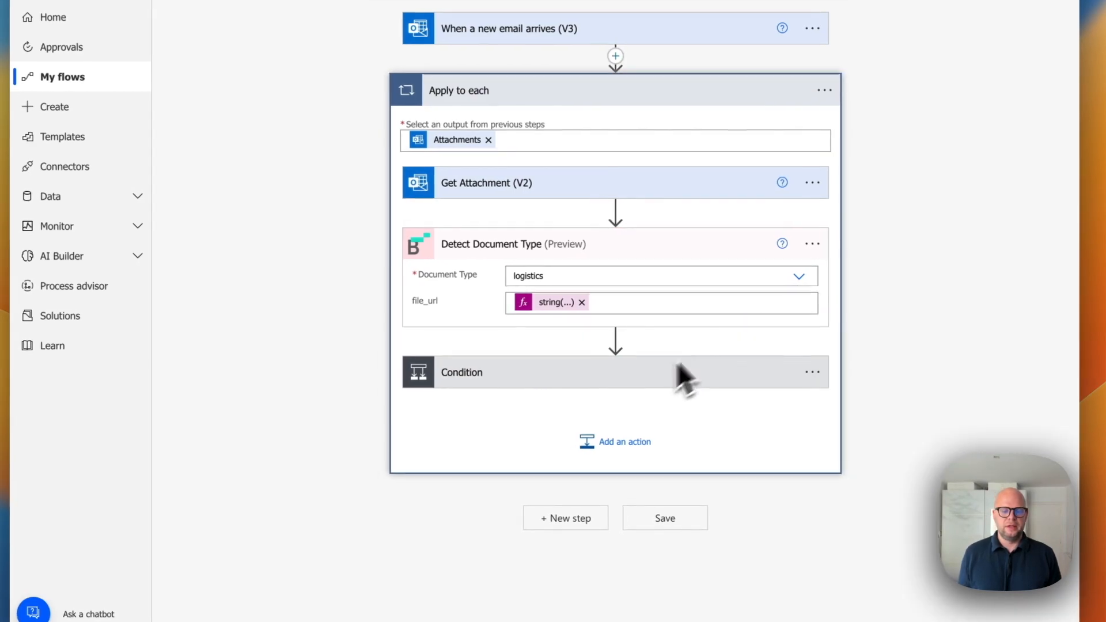
Expand the Condition and use the Document Type output of Detect Document Type as its first value.
left_click(634, 380)
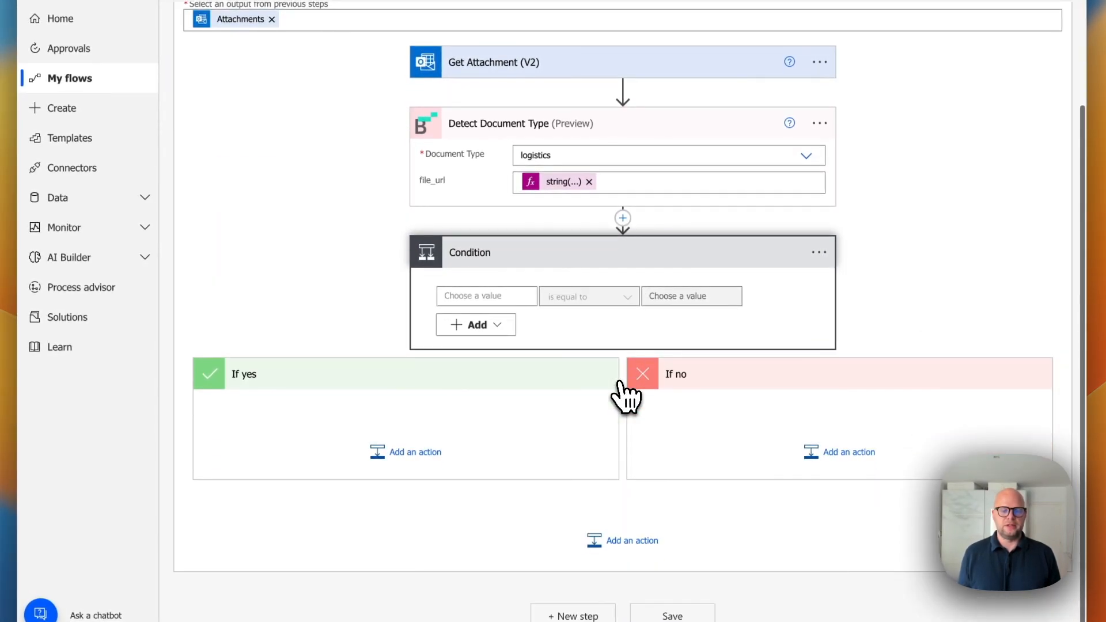
left_click(492, 296)
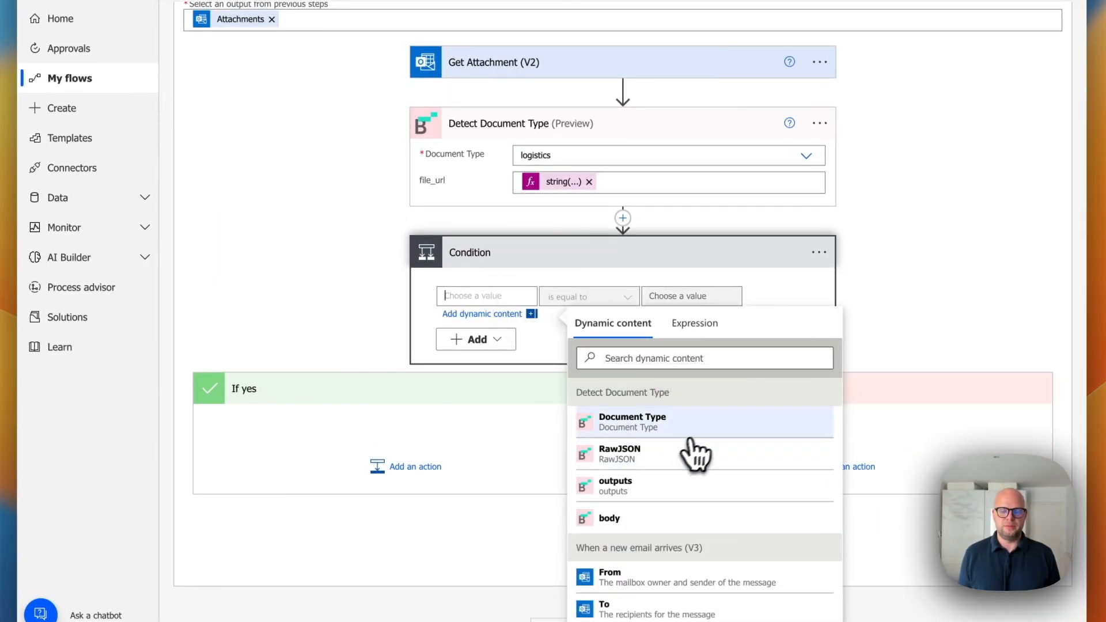
left_click(630, 423)
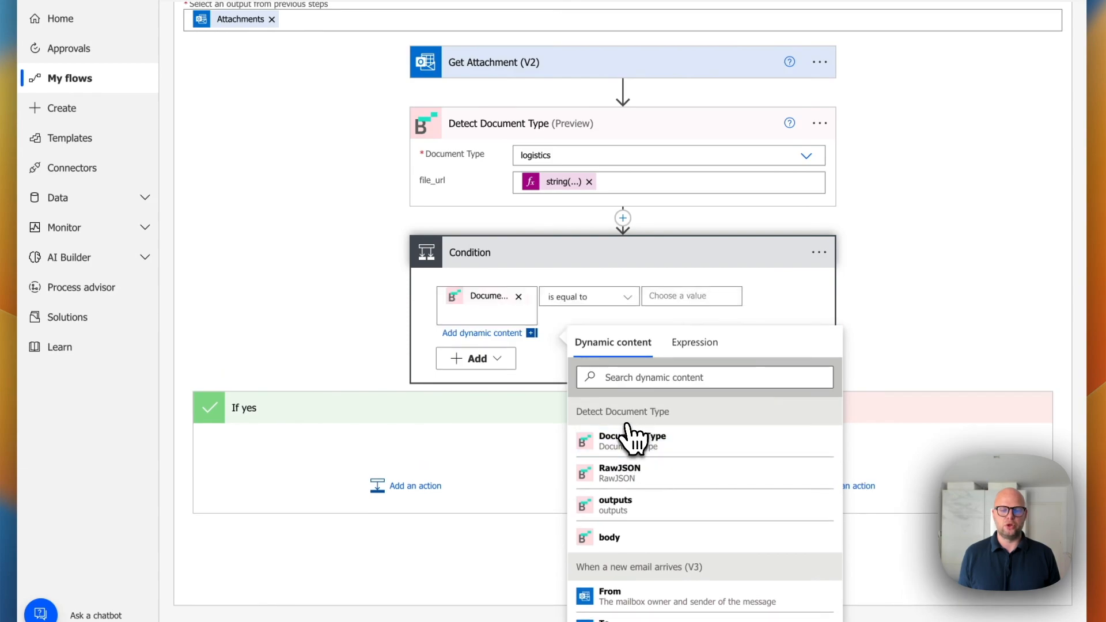
Set the Condition to check whether Document Type contains the value lading.
left_click(782, 314)
left_click(617, 302)
left_click(621, 304)
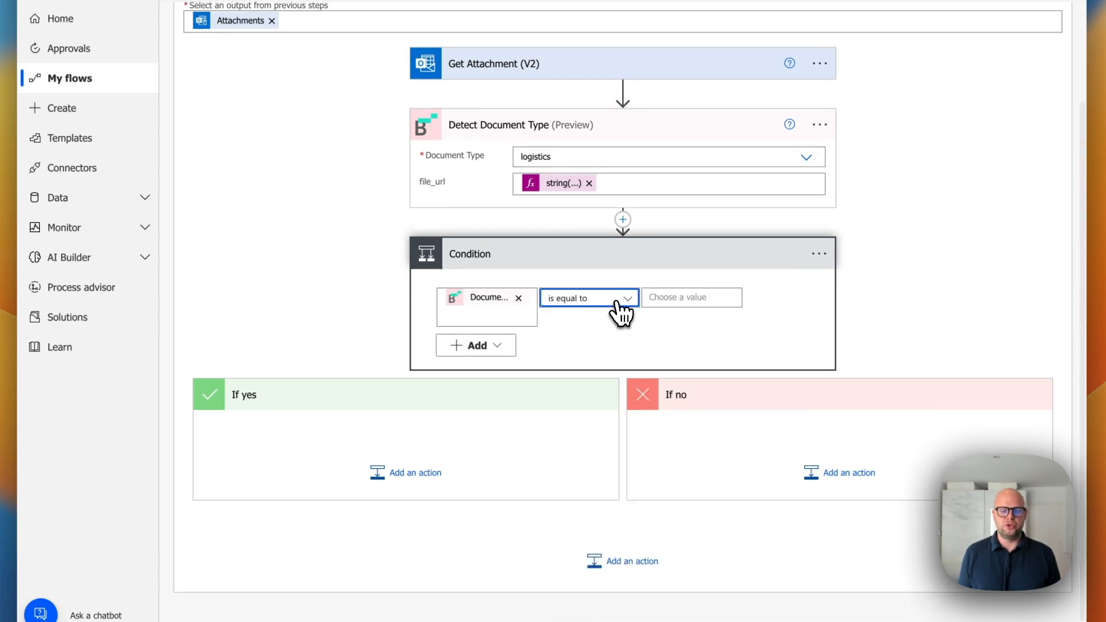
left_click(617, 302)
left_click(599, 325)
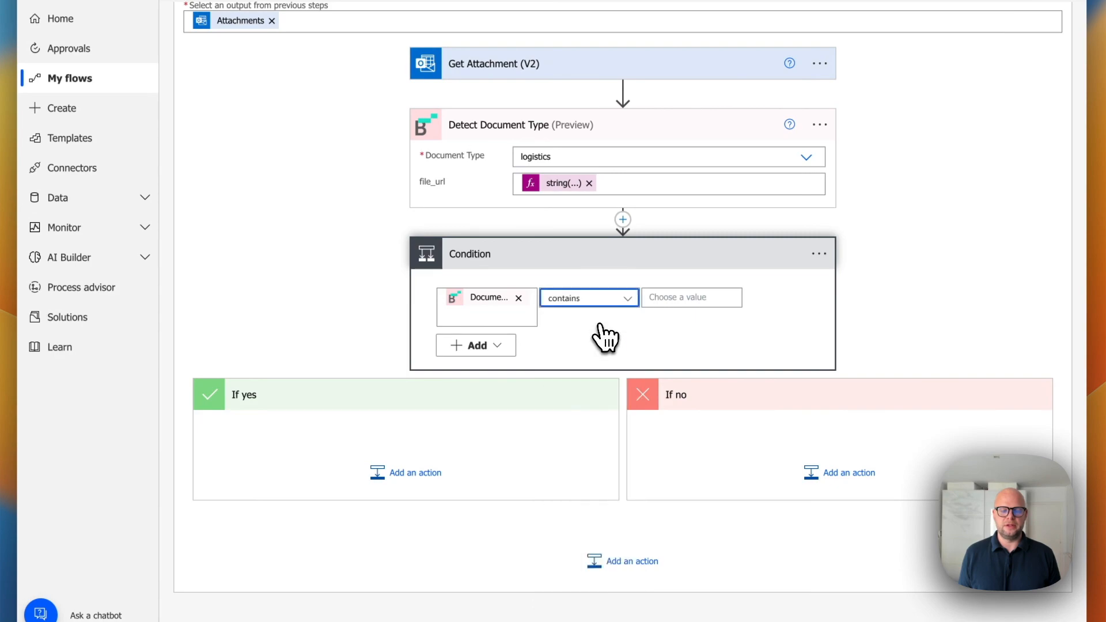
left_click(668, 297)
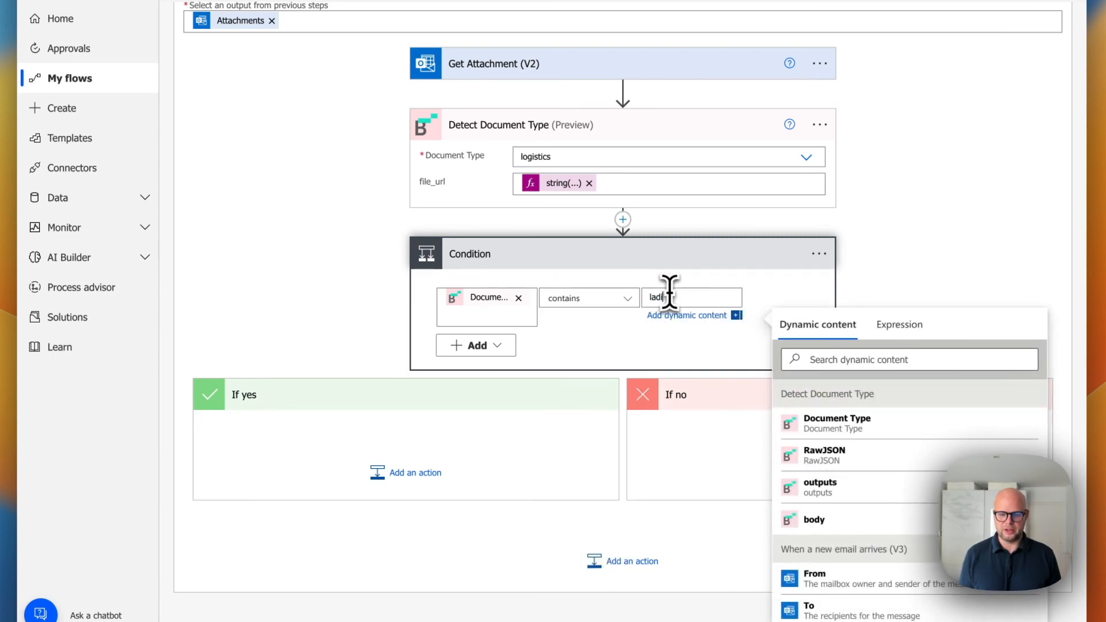
left_click(609, 303)
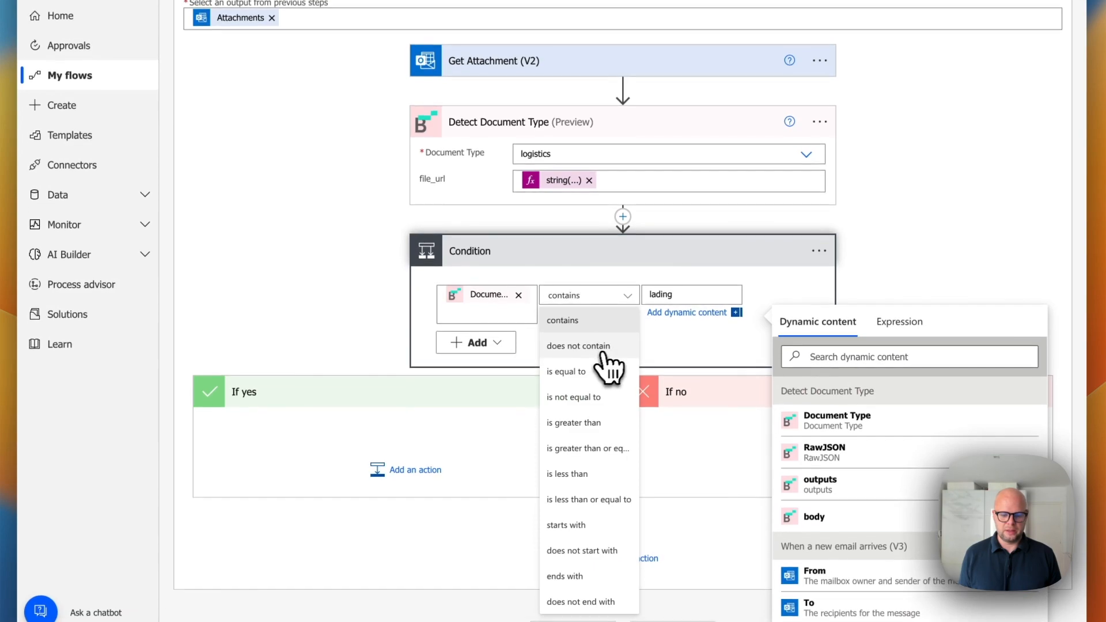
left_click(700, 357)
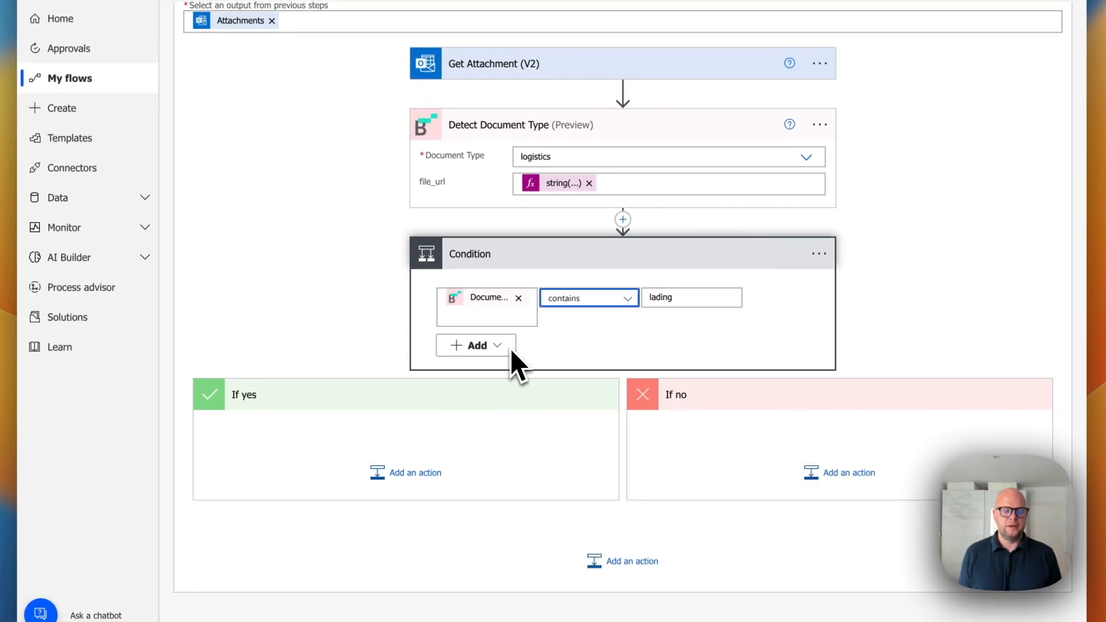
left_click(568, 353)
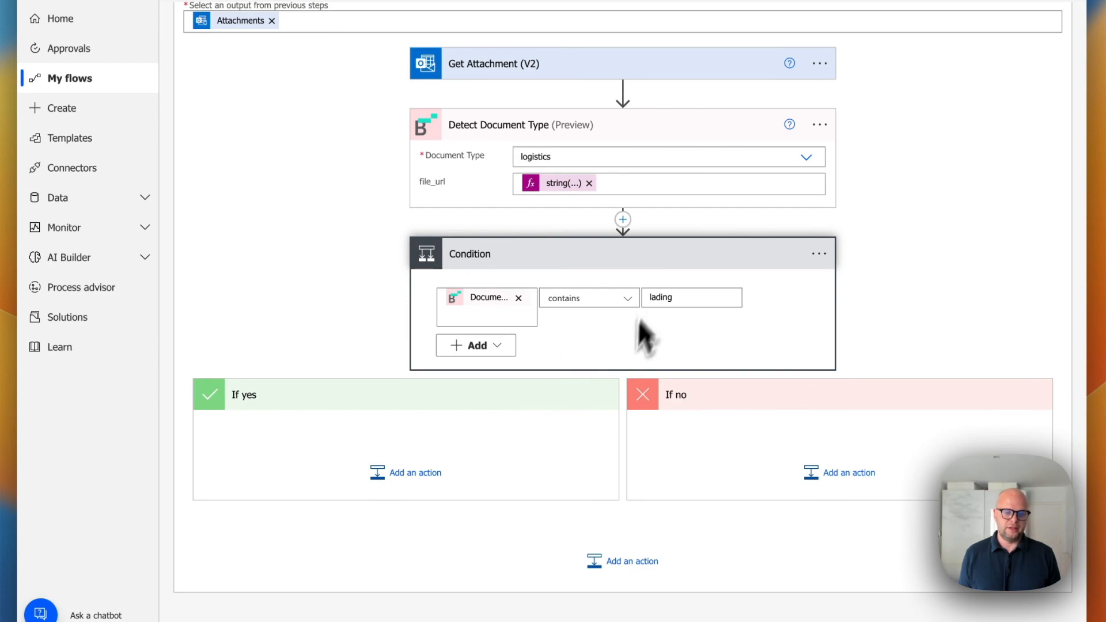
Add Bitskout's Extract data from Bill of Lading action to the If yes branch.
left_click(412, 473)
scroll(429, 461, "down", 2)
type("Bitskout")
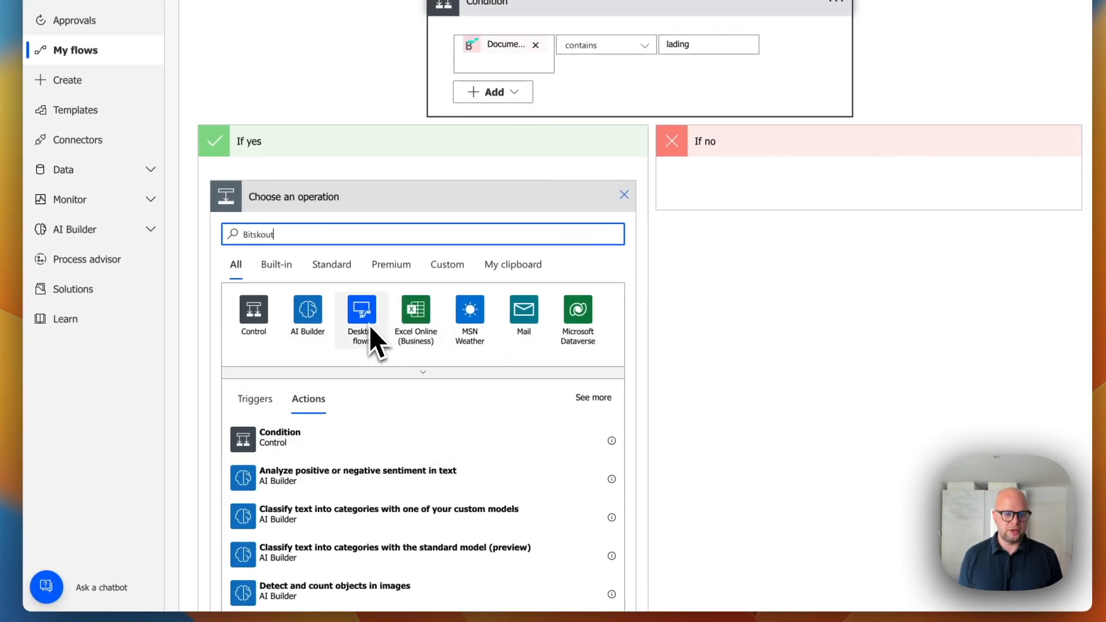
scroll(297, 386, "down", 1)
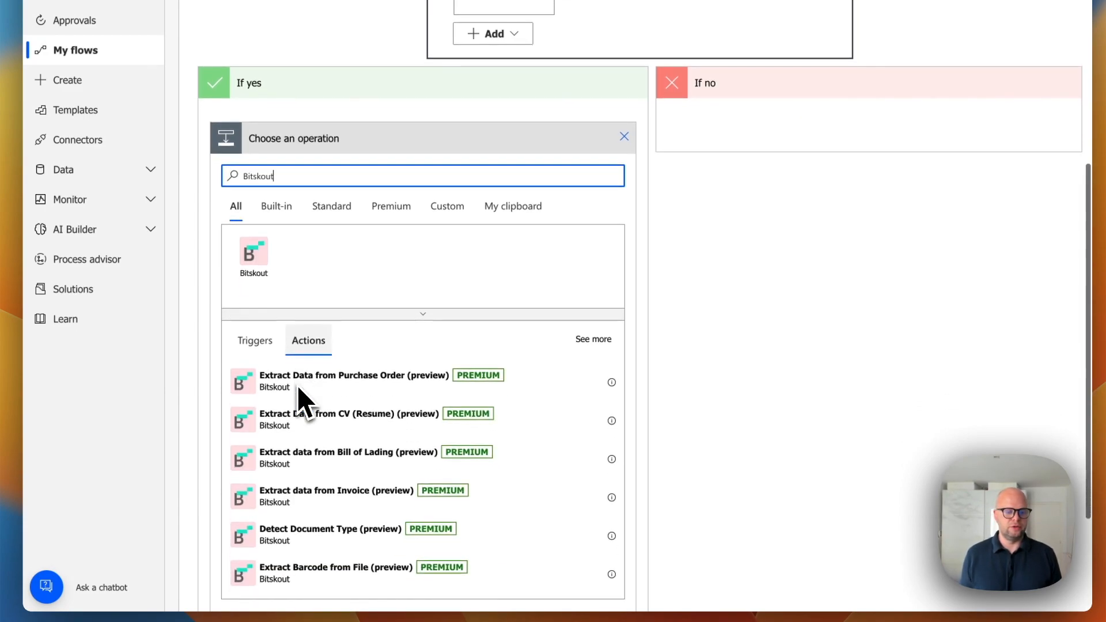
left_click(333, 455)
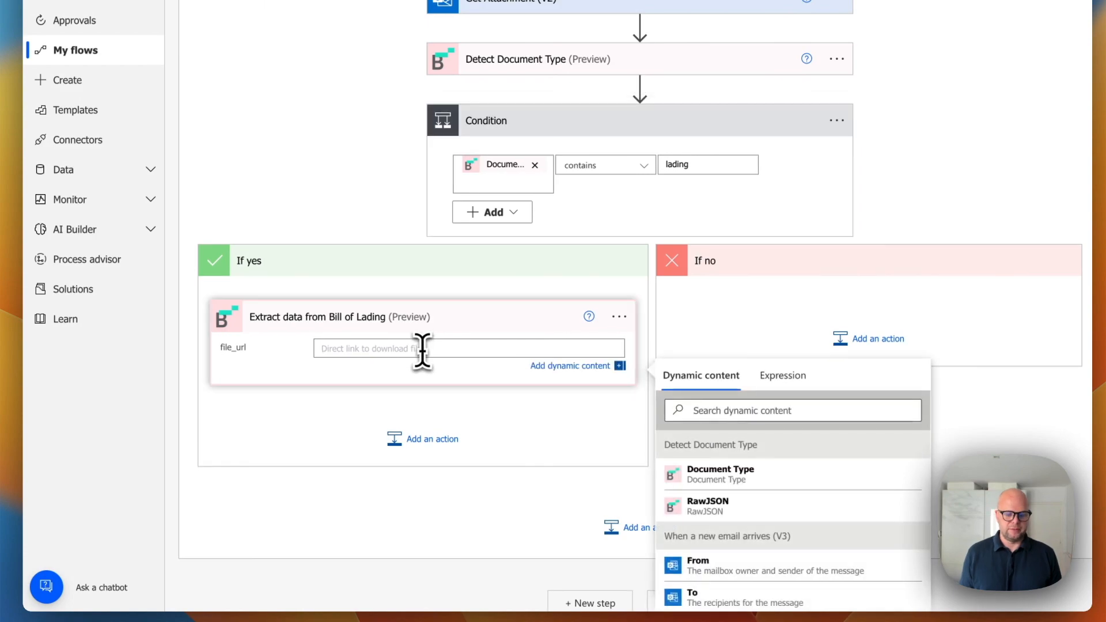
Set file_url in Extract data from Bill of Lading to a string() expression wrapped around a Get Attachment (V2) output.
left_click(774, 375)
type("string()")
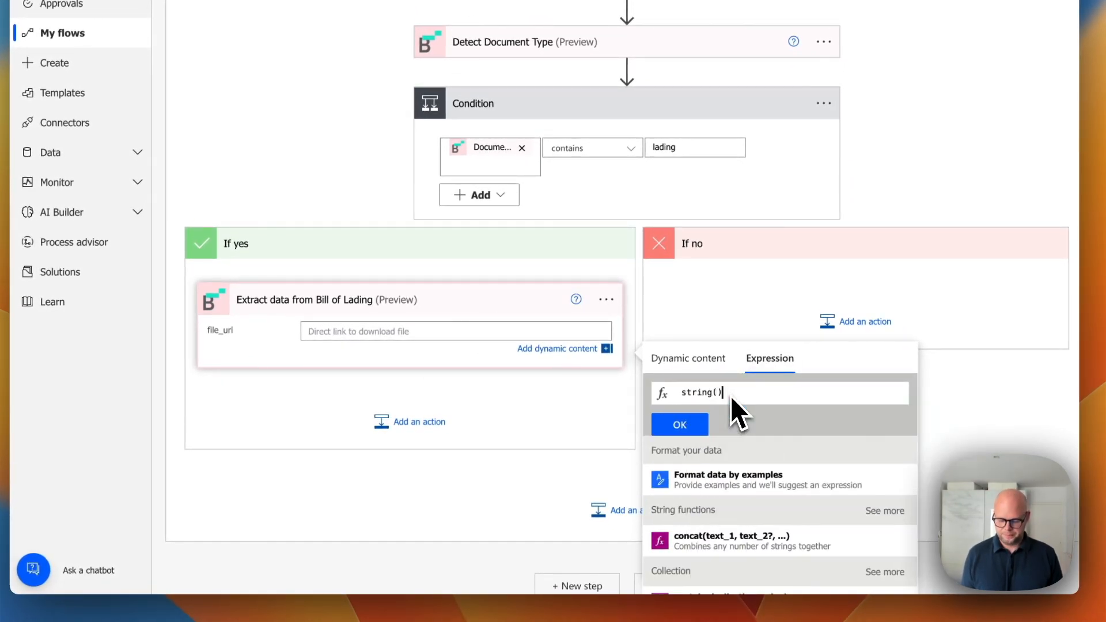
left_click(698, 363)
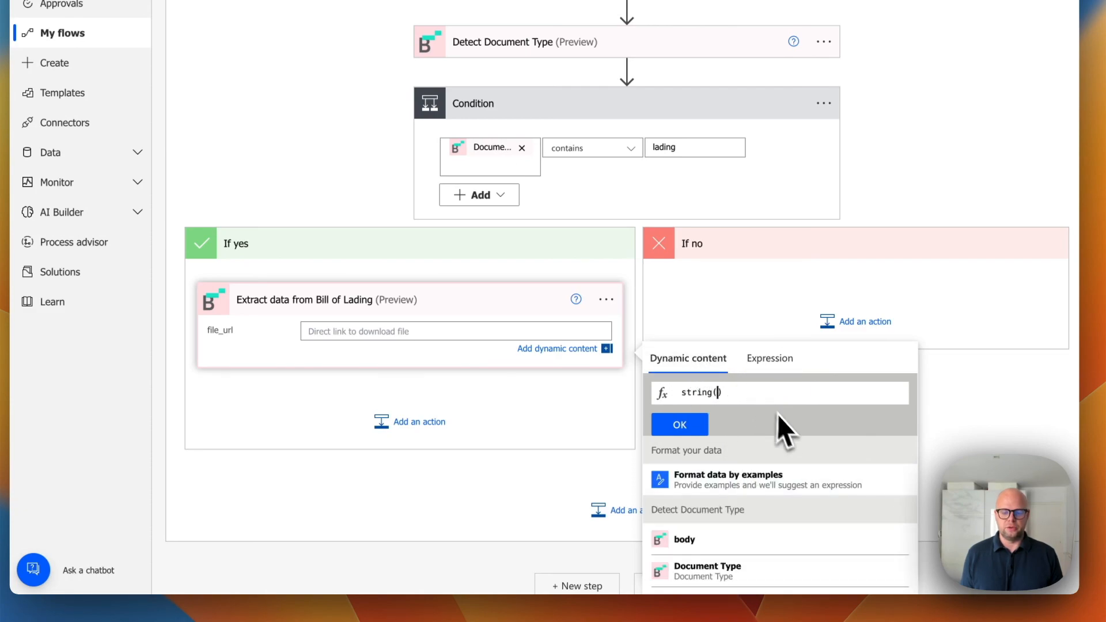
scroll(779, 521, "down", 2)
scroll(776, 517, "down", 4)
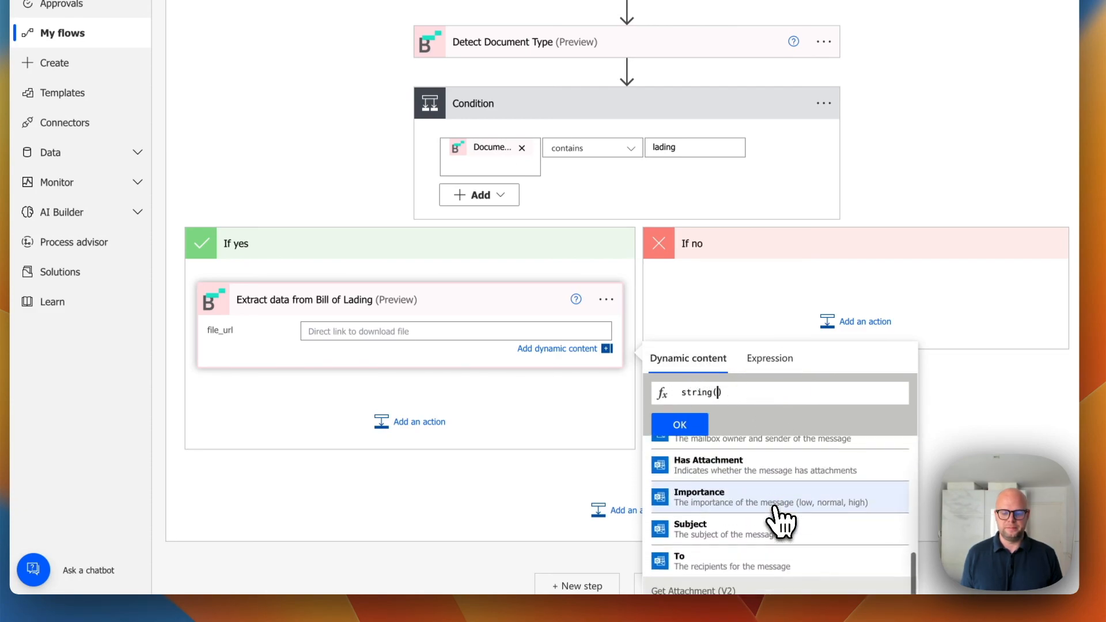
scroll(772, 518, "down", 3)
left_click(773, 526)
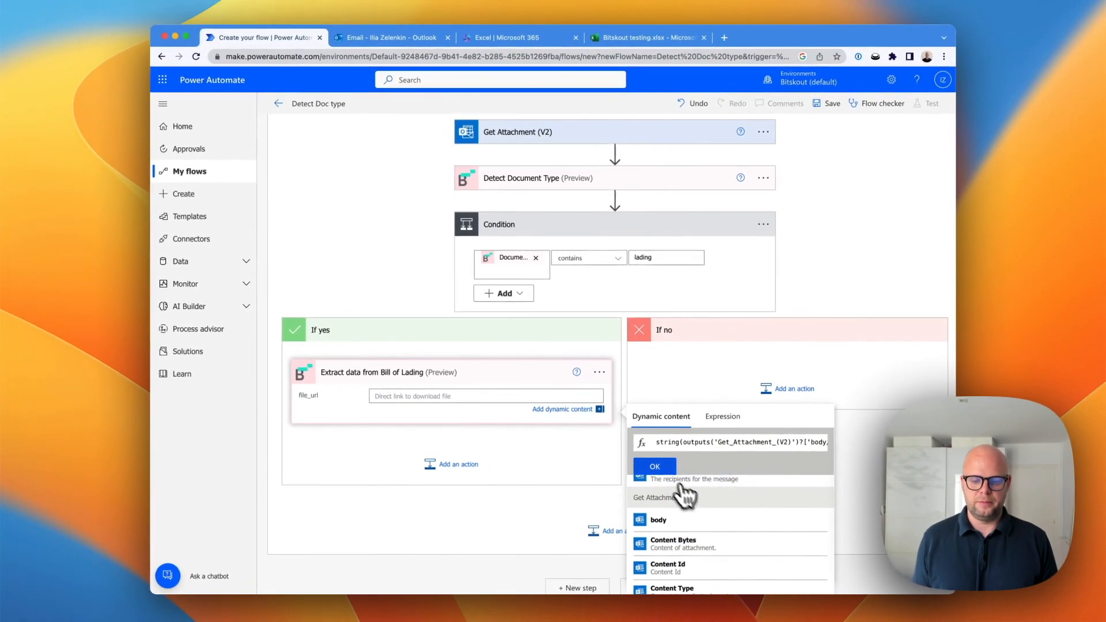
left_click(655, 466)
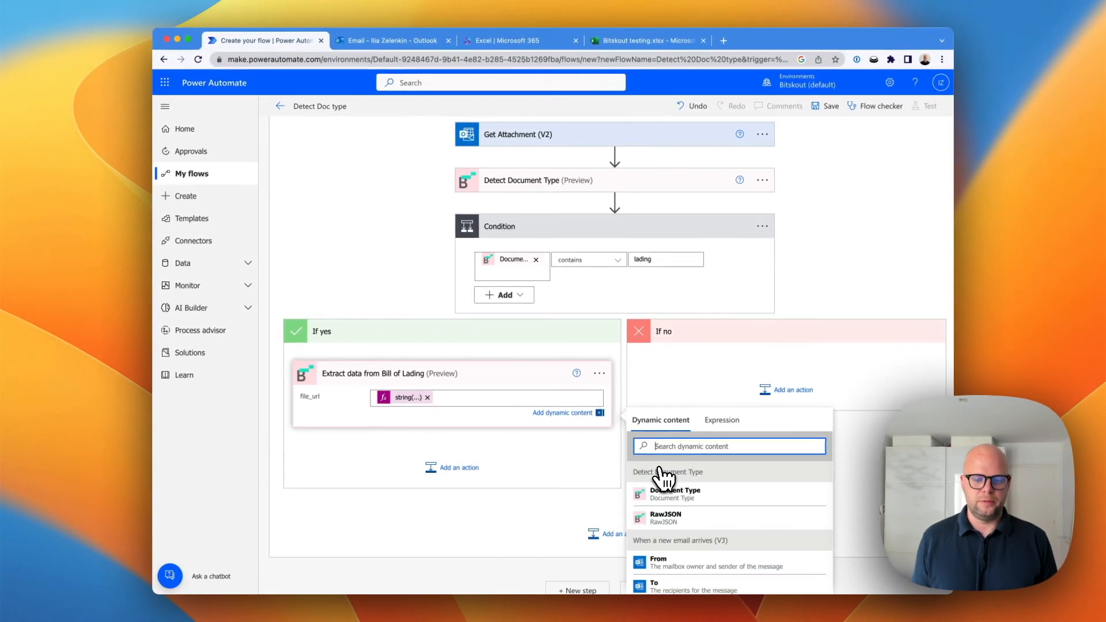
left_click(698, 382)
Add Bitskout's Extract data from Invoice action to the If no branch.
left_click(788, 390)
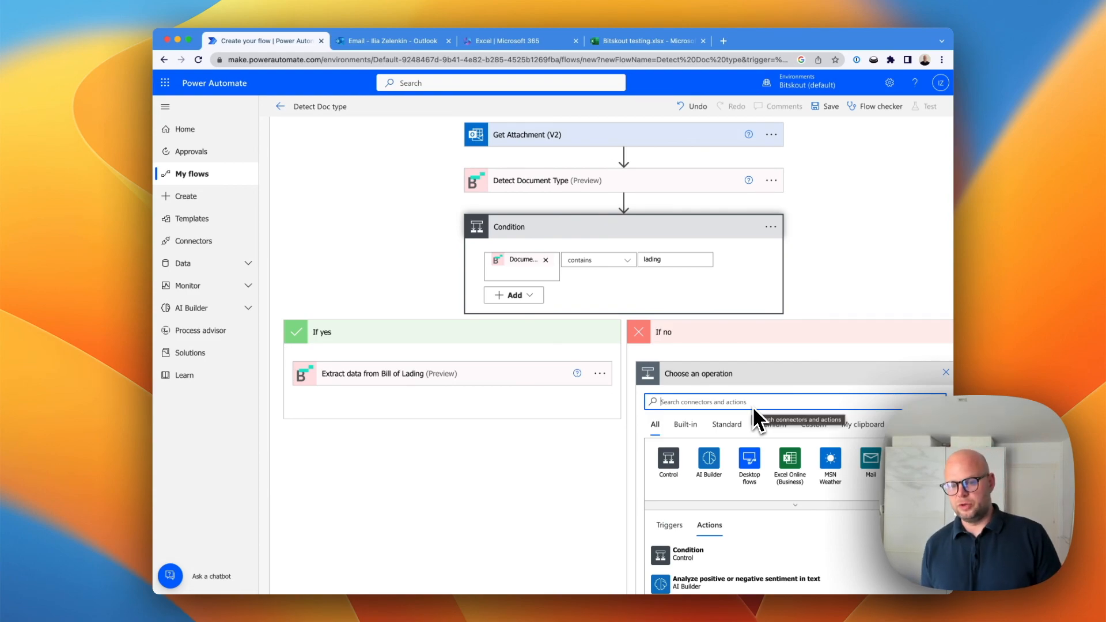
scroll(752, 406, "down", 1)
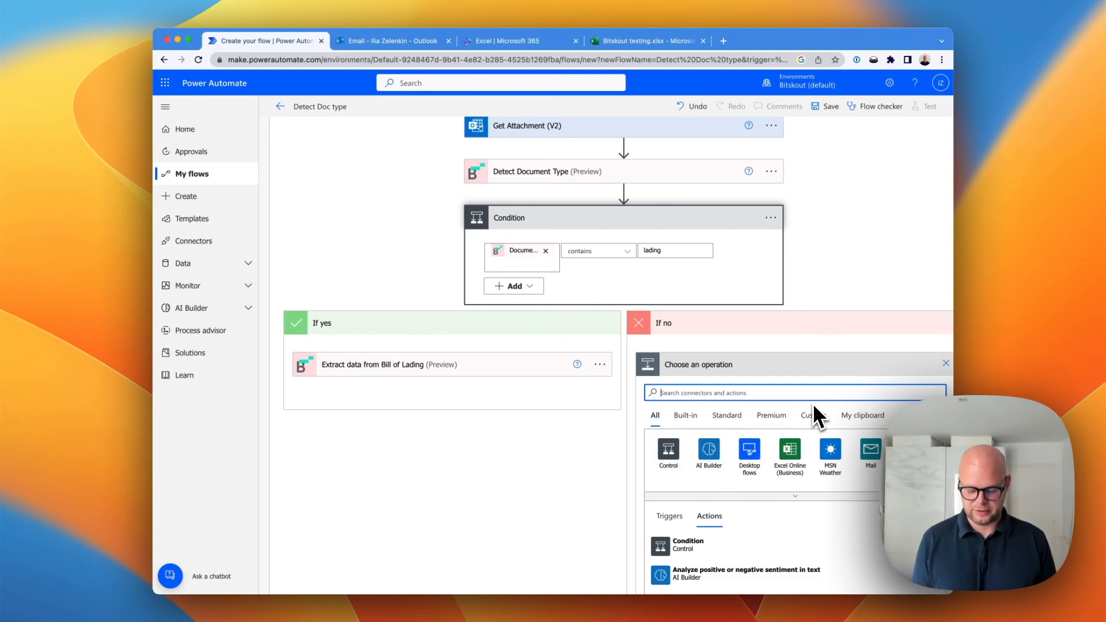
type("bitskout")
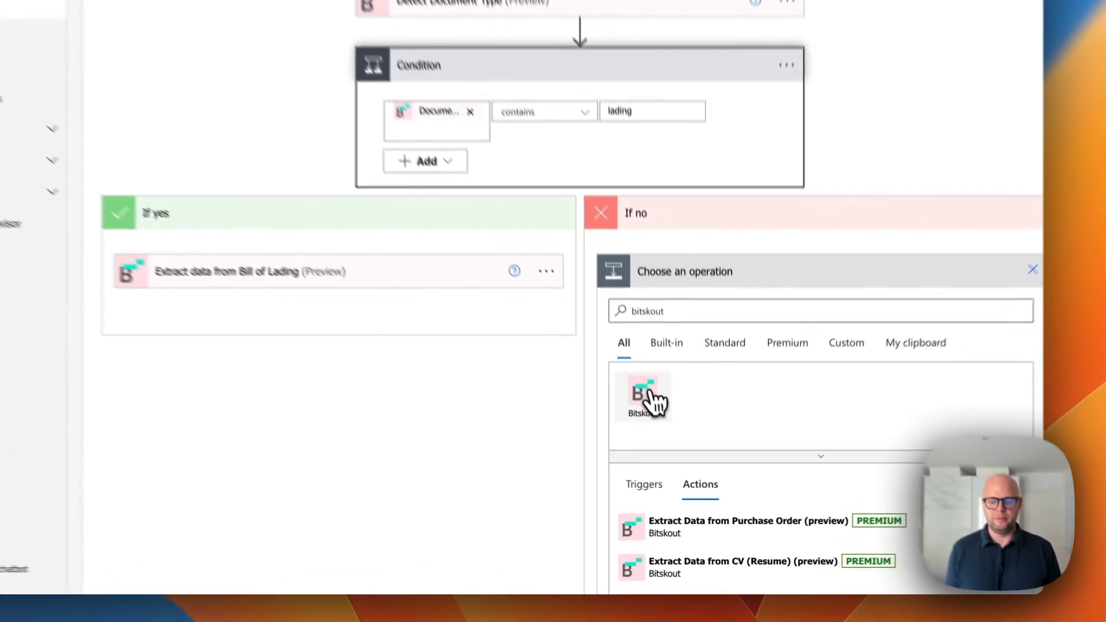
left_click(671, 454)
scroll(828, 409, "down", 3)
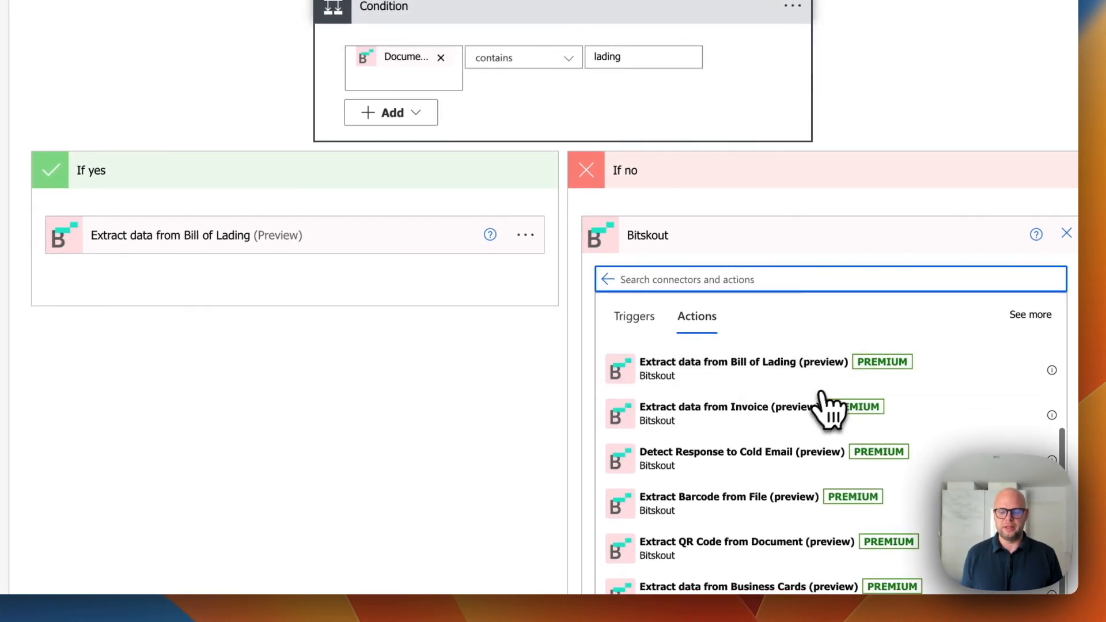
left_click(795, 403)
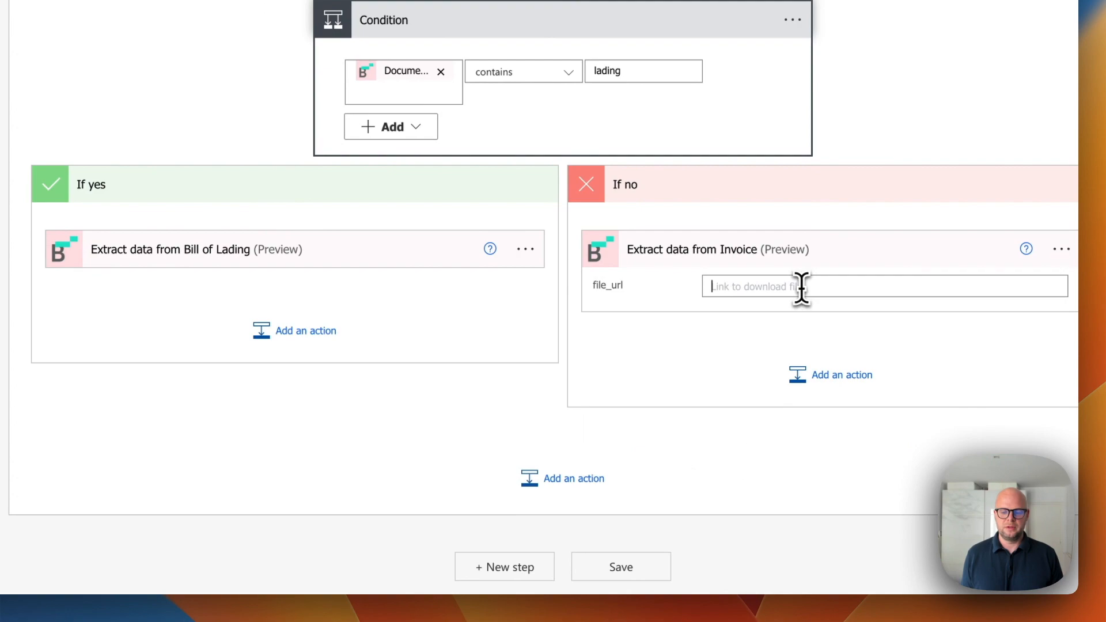
Set file_url in Extract data from Invoice to a string() expression wrapped around the attachment's dynamic content.
left_click(802, 286)
type("strin")
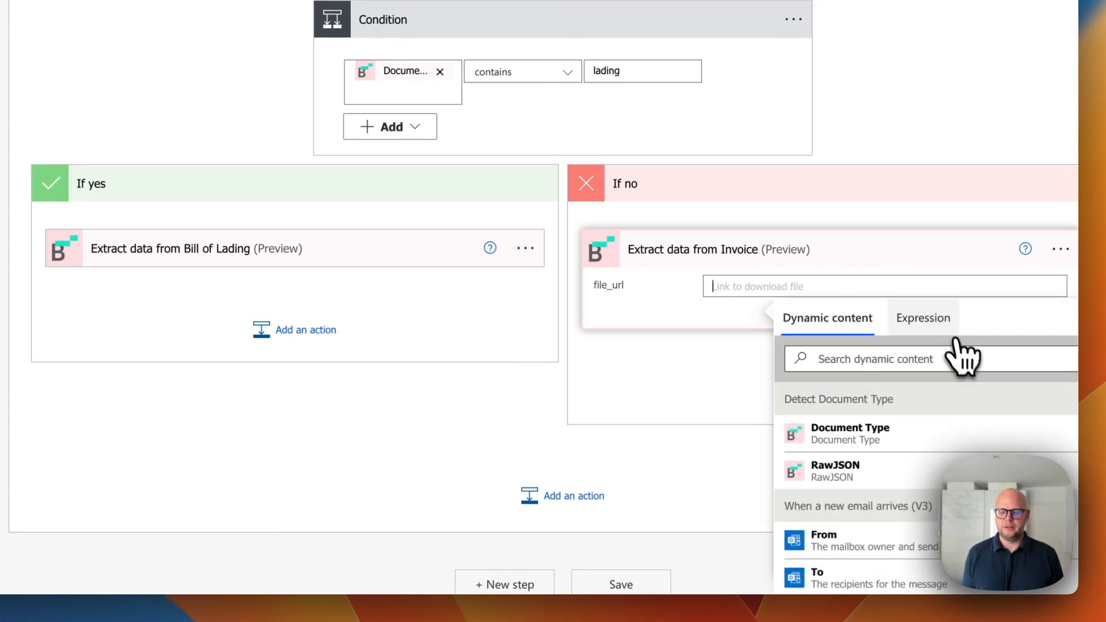
left_click(922, 320)
type("str")
key("Tab")
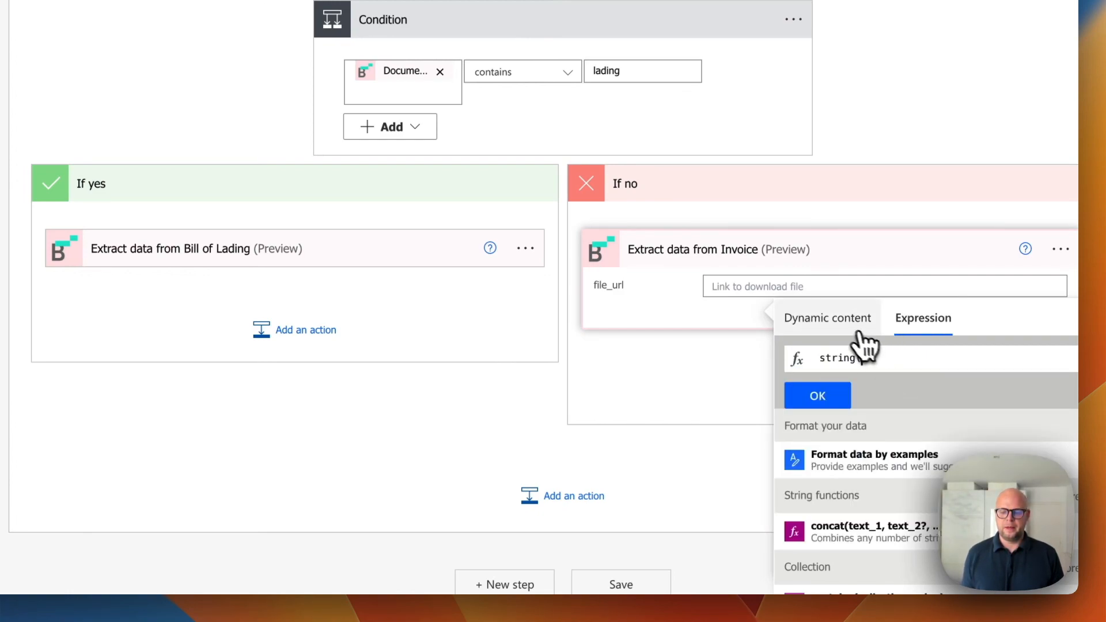
left_click(829, 319)
scroll(938, 460, "down", 5)
scroll(945, 468, "down", 5)
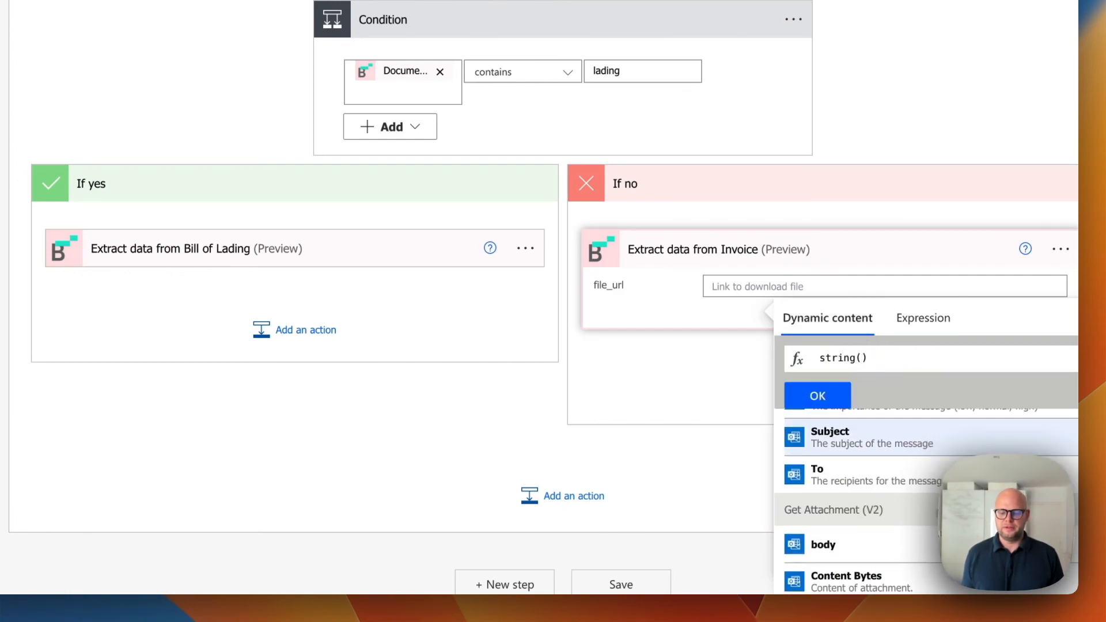
left_click(928, 465)
left_click(815, 397)
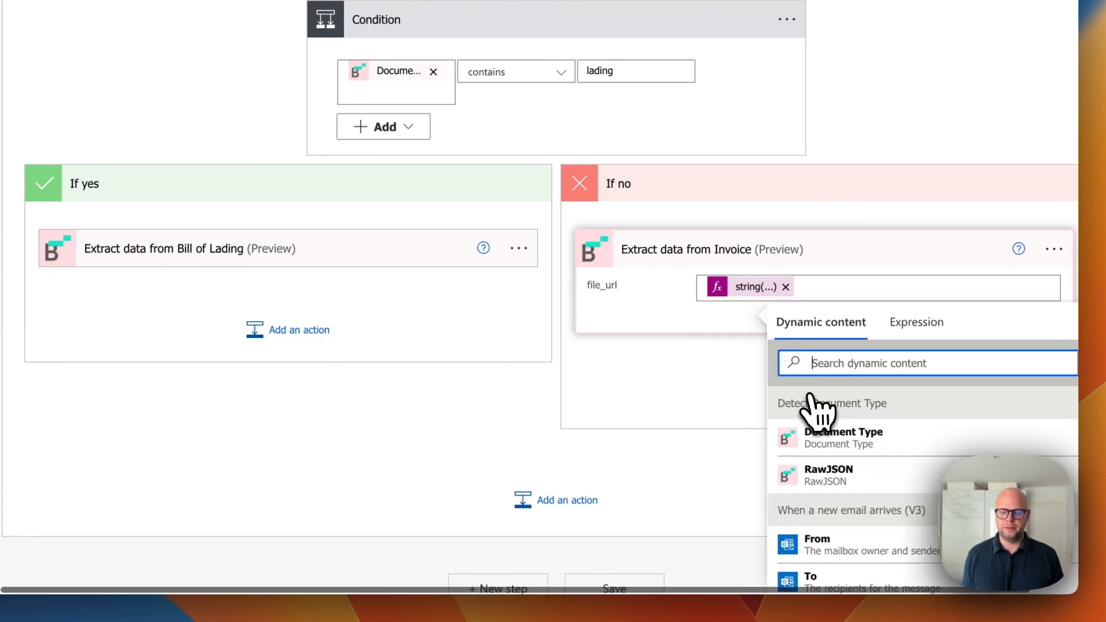
left_click(668, 369)
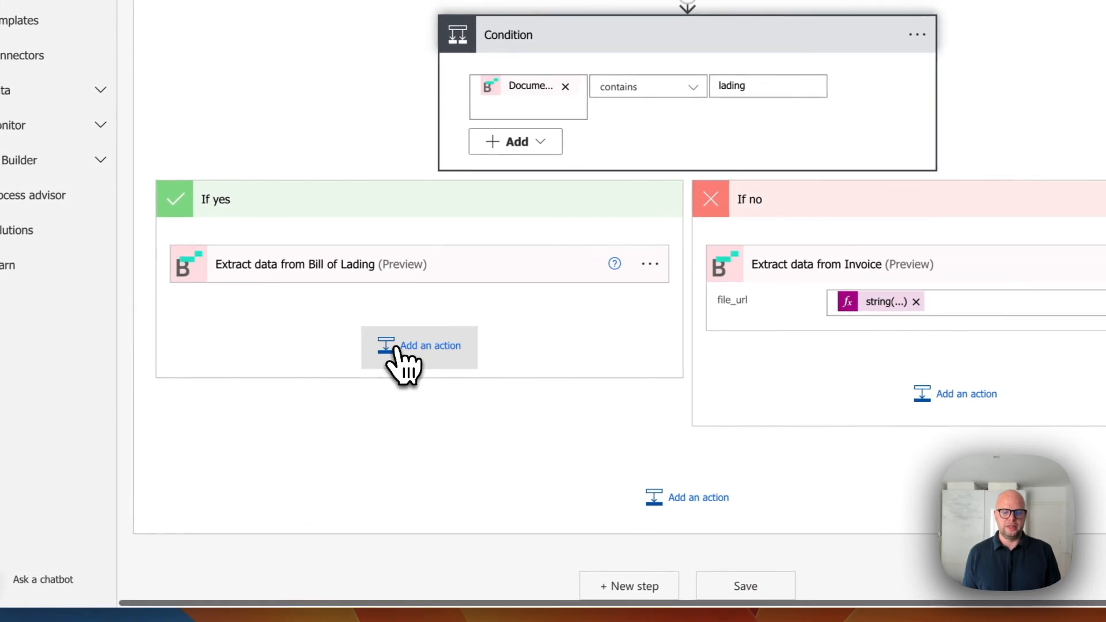
Add Excel Online (Business)'s Add a row into a table action after Extract data from Bill of Lading and open its Location choices.
left_click(403, 347)
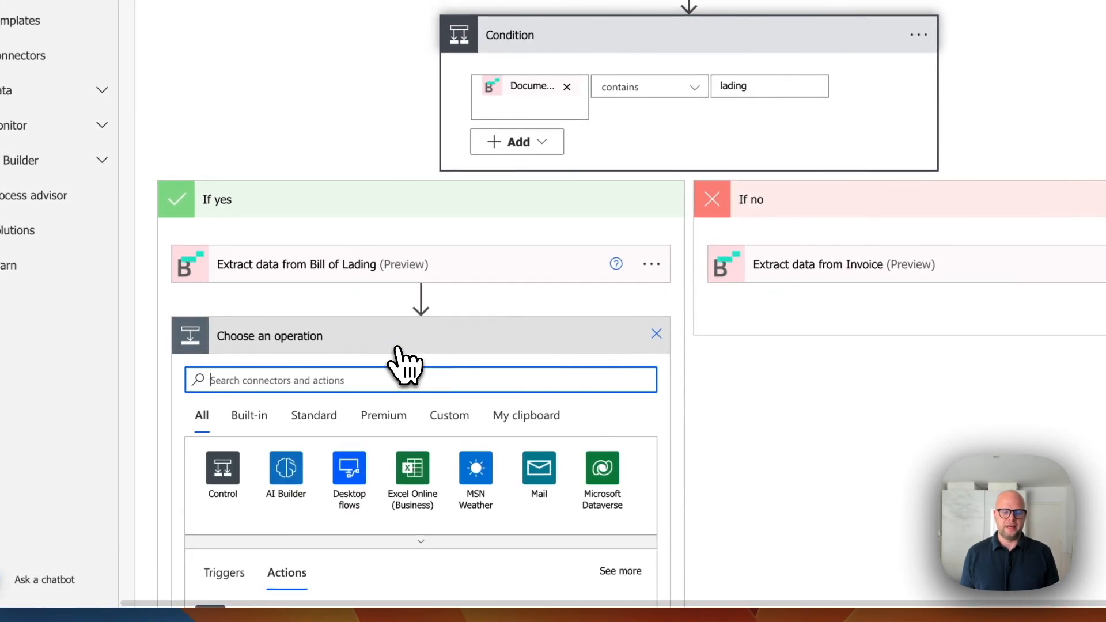
left_click(410, 357)
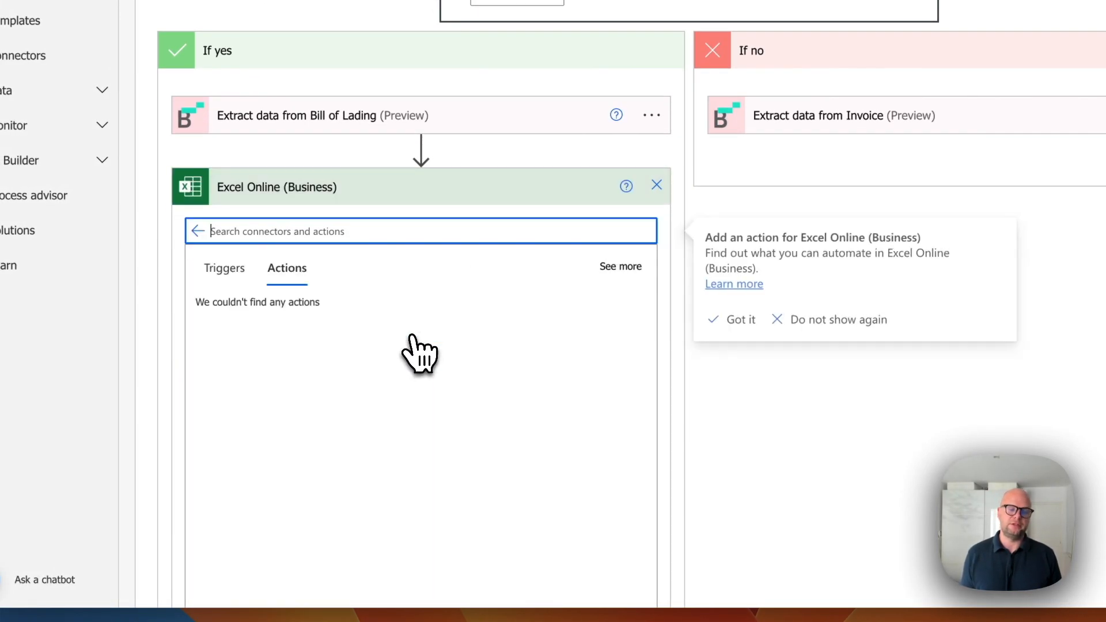
scroll(412, 341, "down", 5)
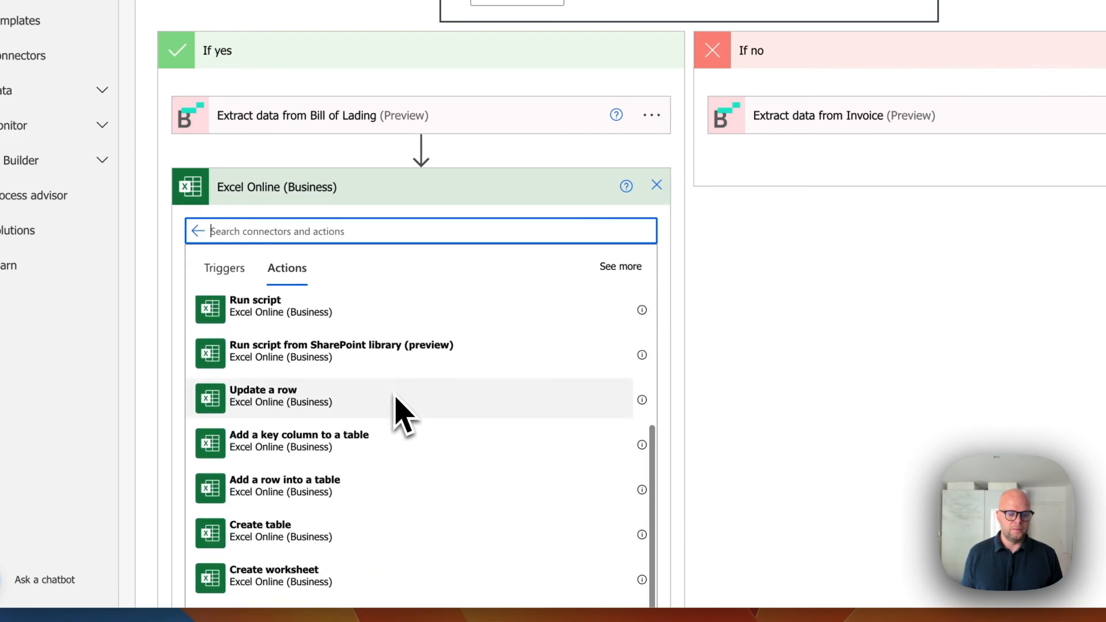
left_click(325, 486)
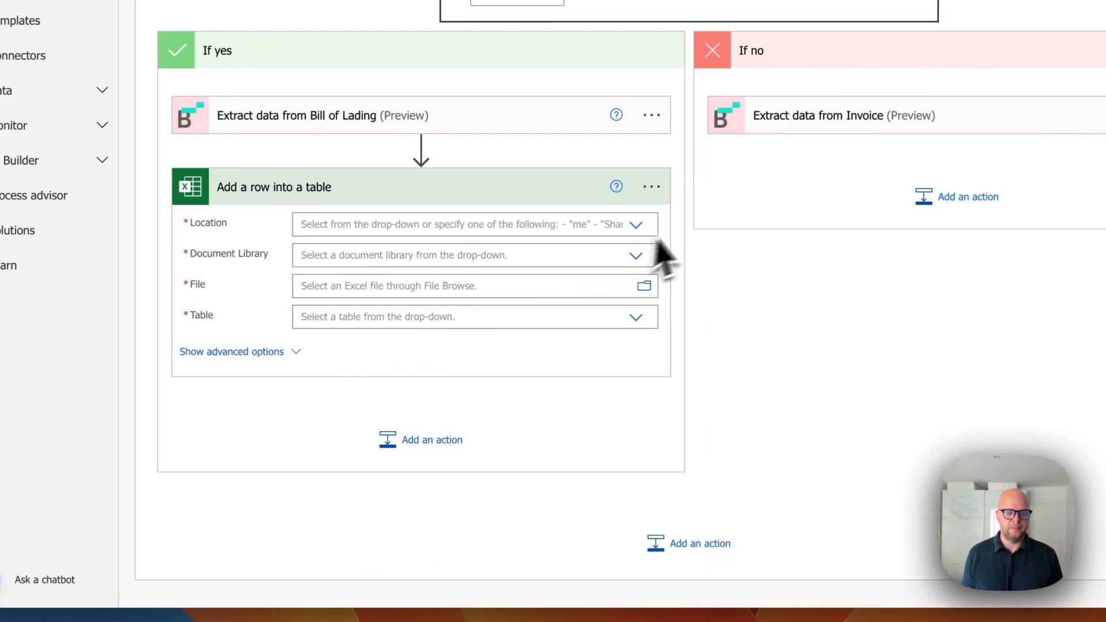
left_click(636, 225)
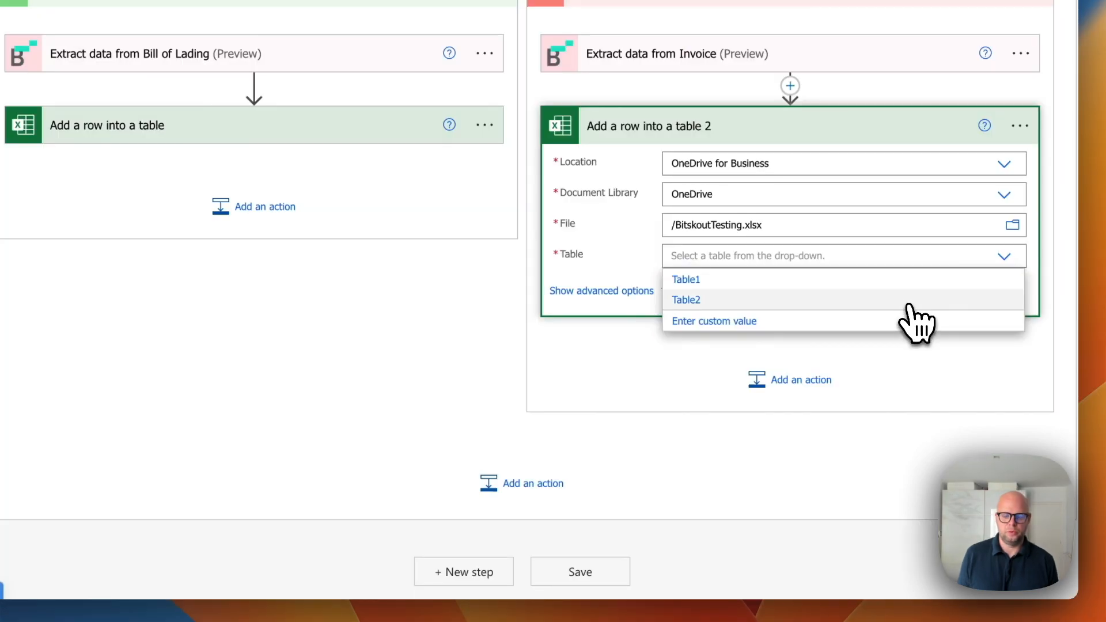
Set Table to Table2 in Add a row into a table 2, with CURRENCY in Column1 and CUSTOMER_NAME in Column2.
left_click(908, 304)
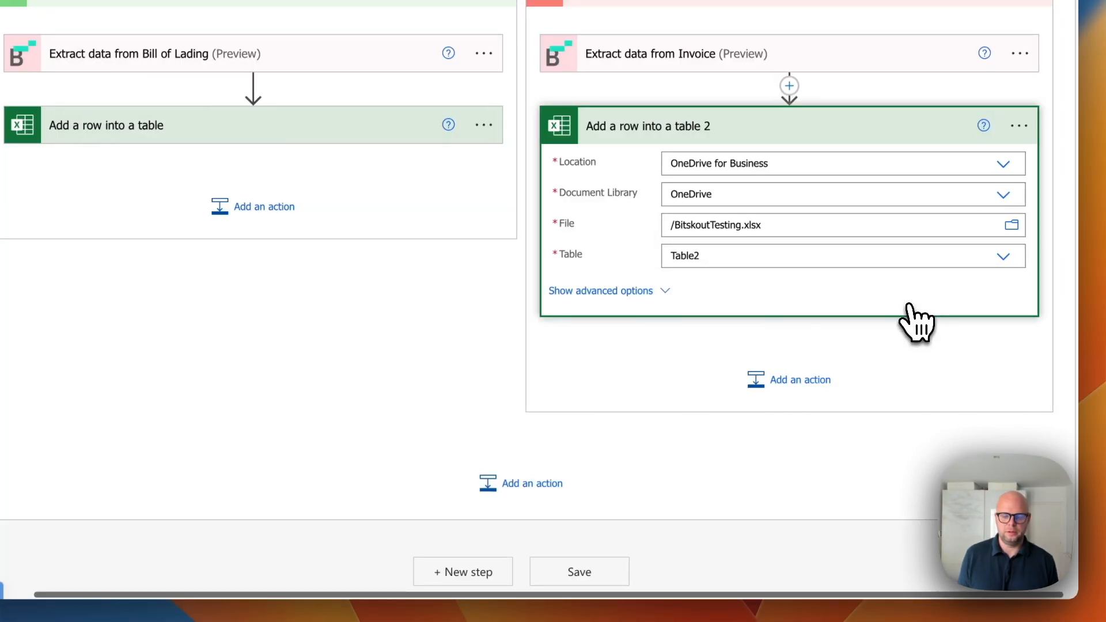
left_click(708, 283)
left_click(951, 436)
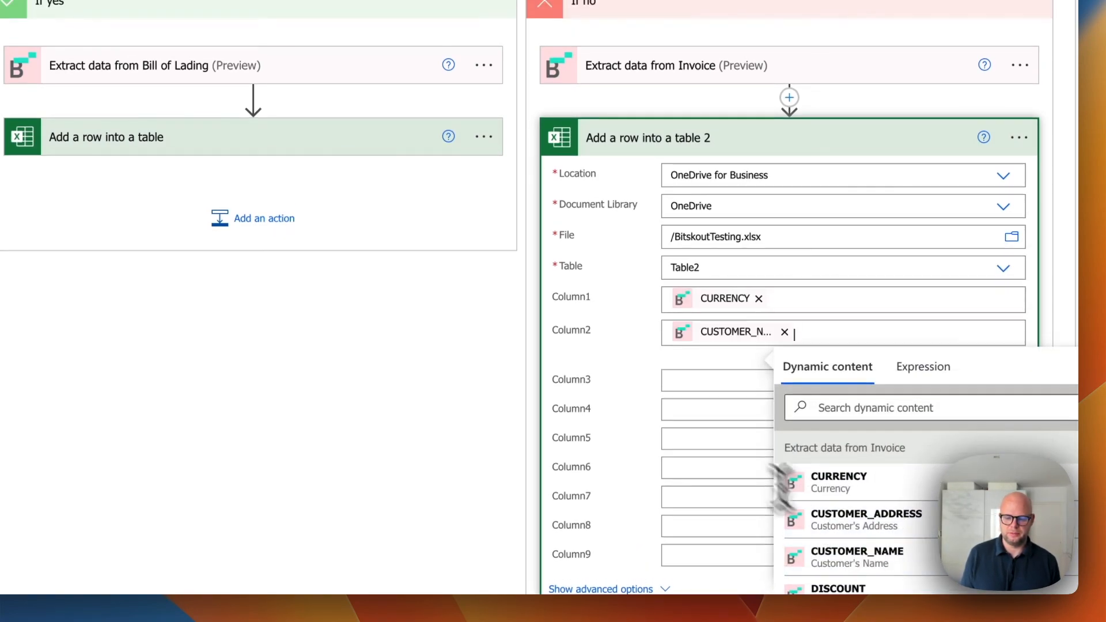
left_click(703, 384)
left_click(889, 381)
Fill Column3 and Column4 of Add a row into a table 2 with the invoice receipt outputs of Extract data from Invoice.
left_click(758, 197)
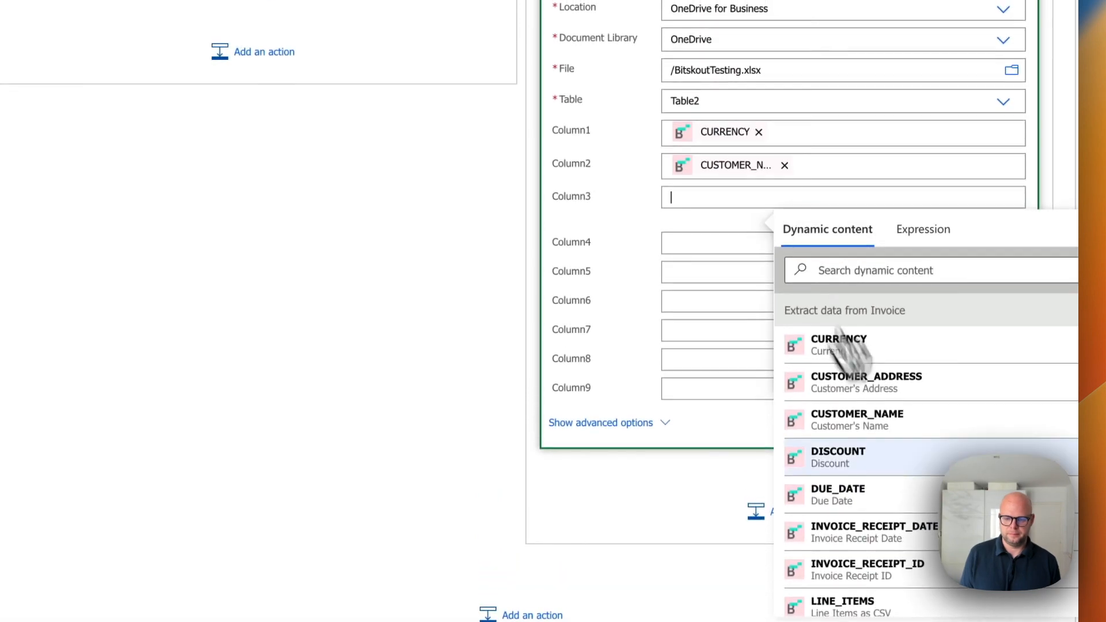
left_click(912, 454)
left_click(703, 245)
scroll(921, 495, "down", 3)
left_click(866, 426)
Fill Column5 of Add a row into a table 2 with TOTAL and Column6 with VENDOR_NAME.
left_click(720, 249)
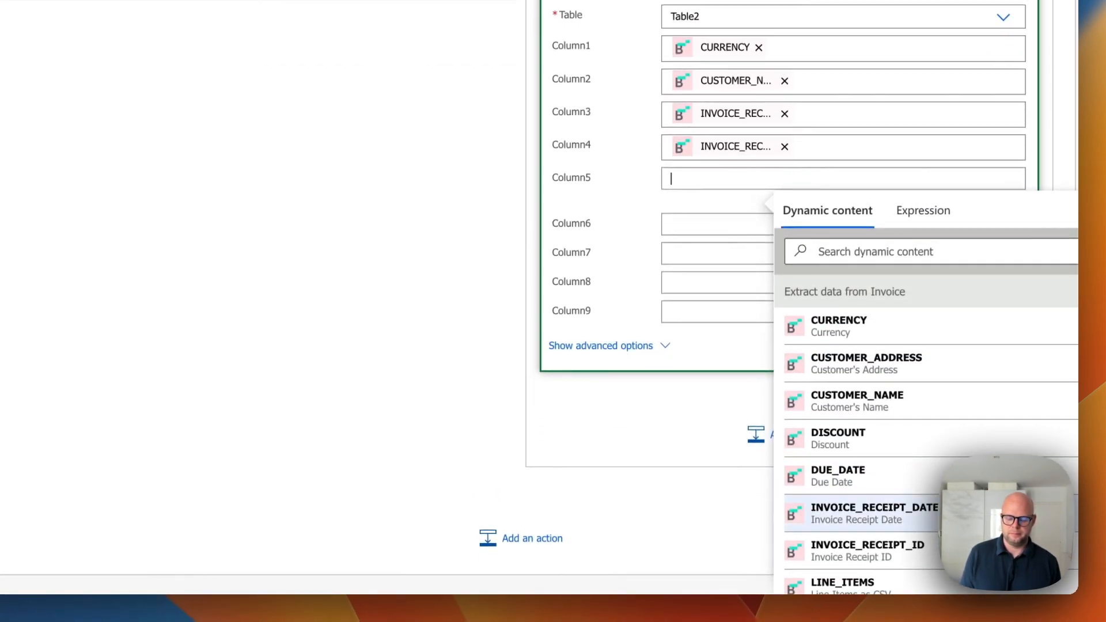
left_click(846, 516)
left_click(737, 228)
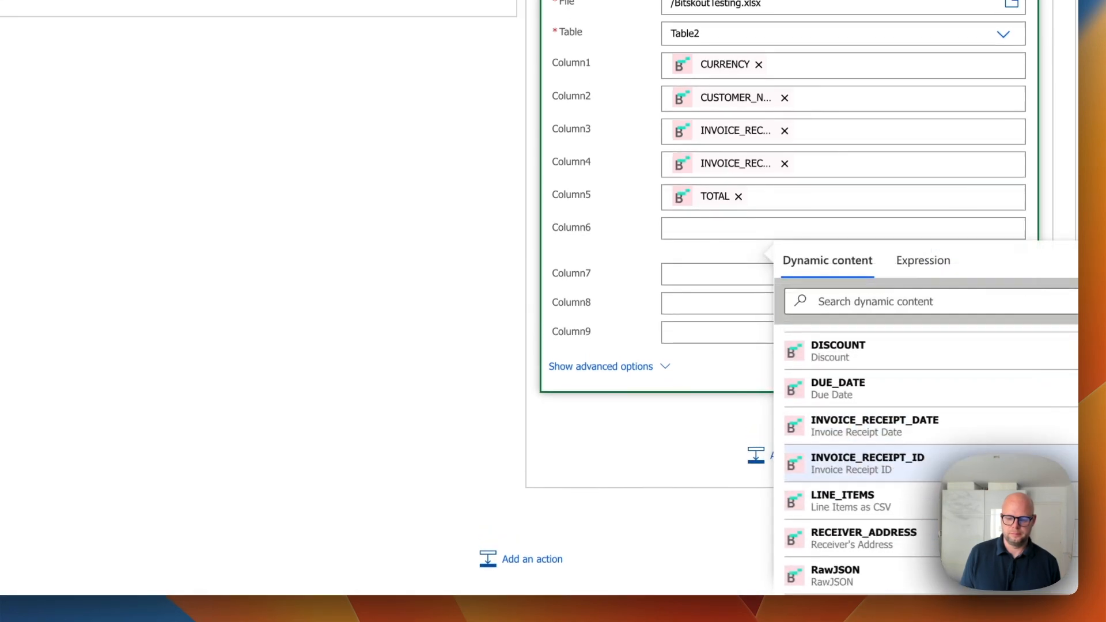
scroll(938, 530, "down", 3)
left_click(934, 534)
left_click(695, 385)
left_click(835, 229)
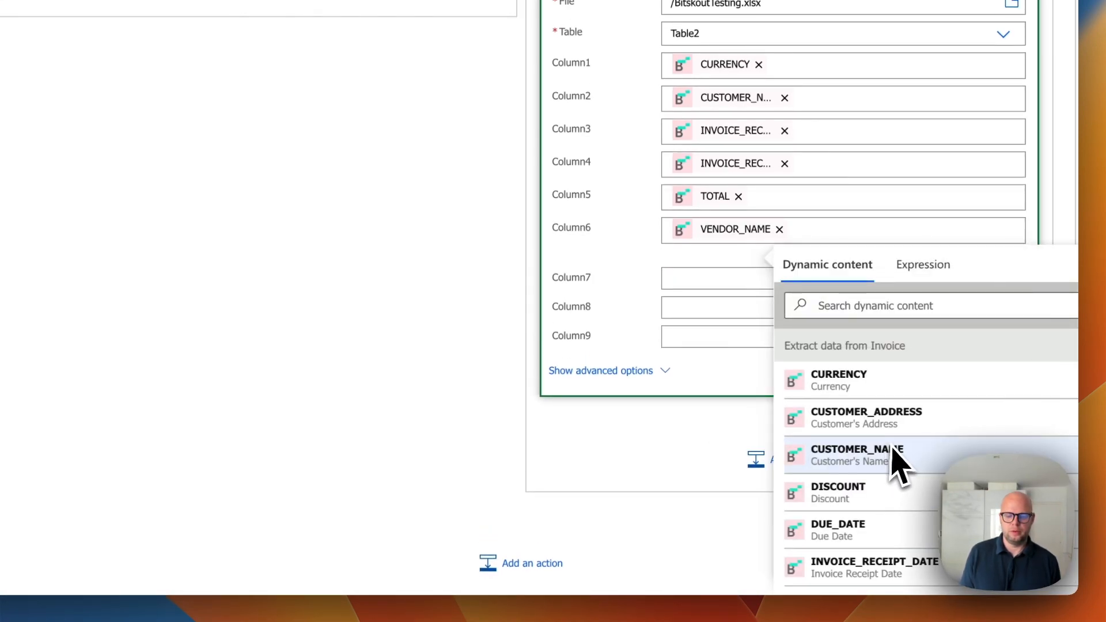
Dismiss the dynamic content list for Add a row into a table 2 and save the Detect Doc type flow.
left_click(694, 449)
left_click(639, 455)
scroll(455, 282, "up", 8)
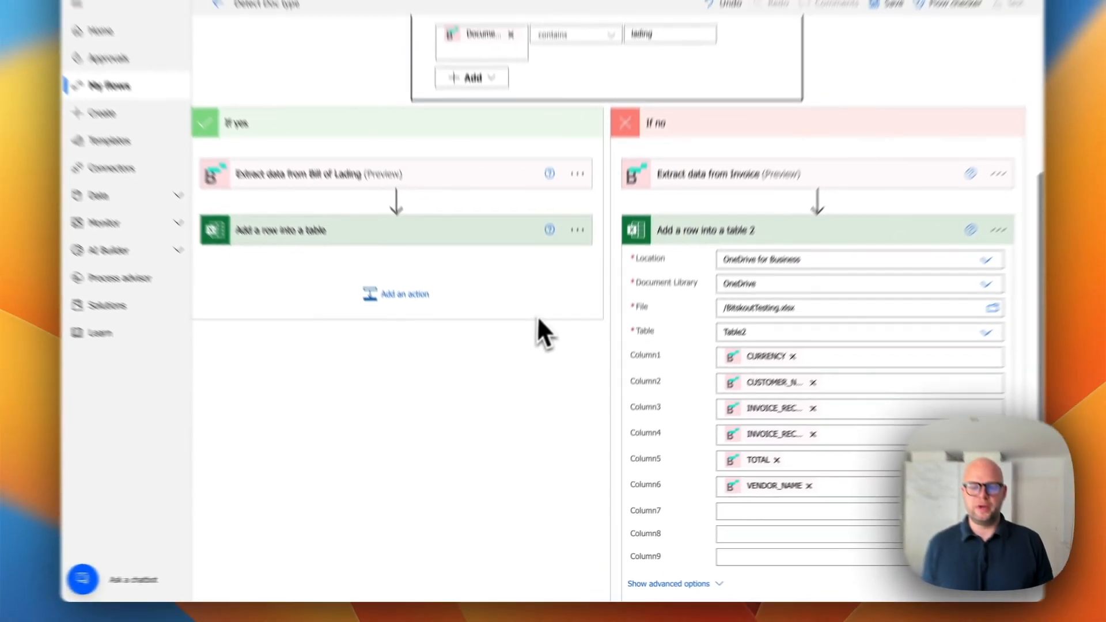
scroll(548, 354, "up", 5)
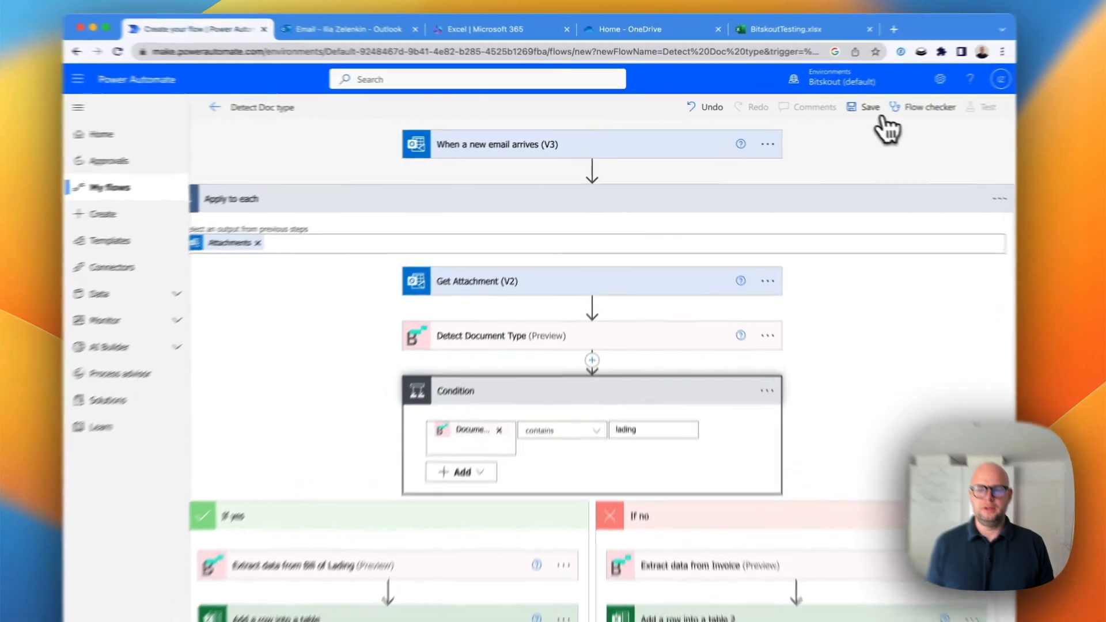
left_click(828, 106)
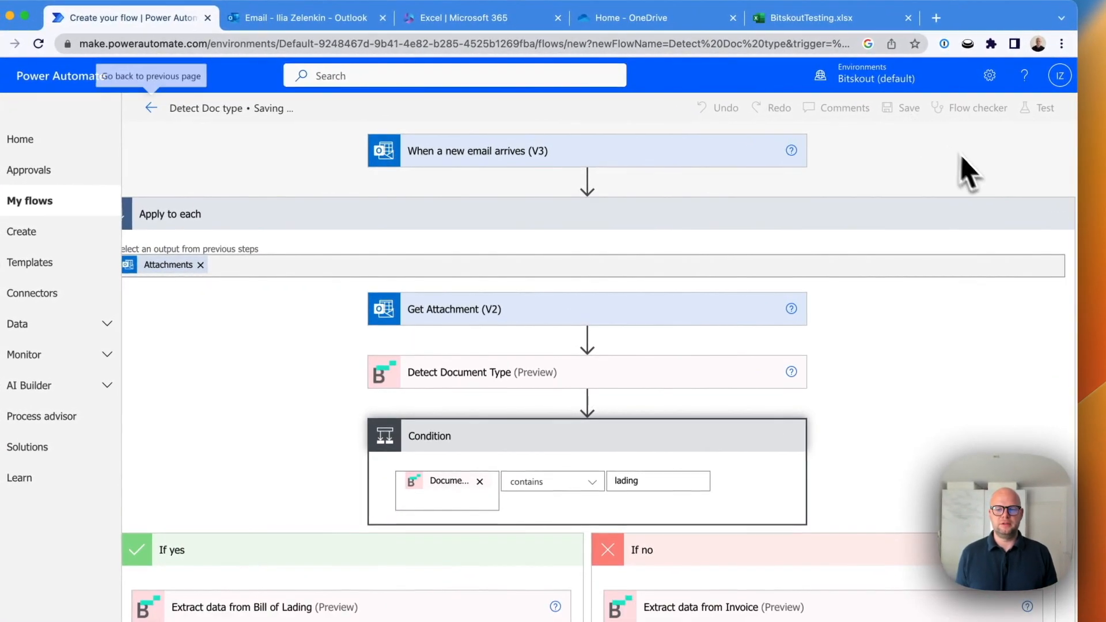
Start a manual test of the saved Detect Doc type flow.
scroll(990, 183, "down", 7)
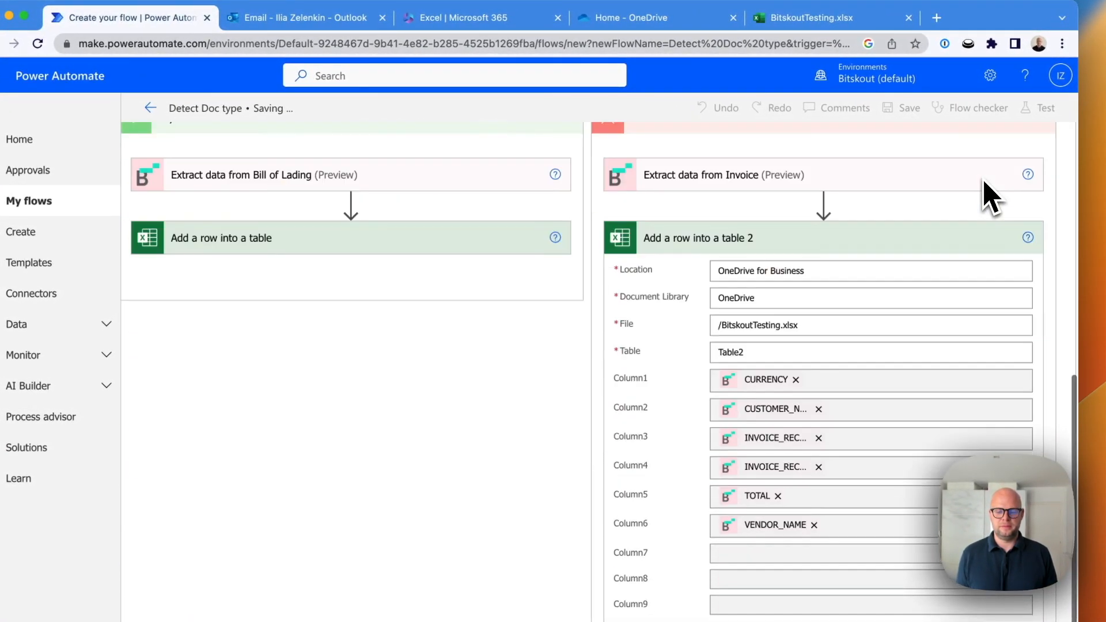
scroll(1014, 201, "up", 5)
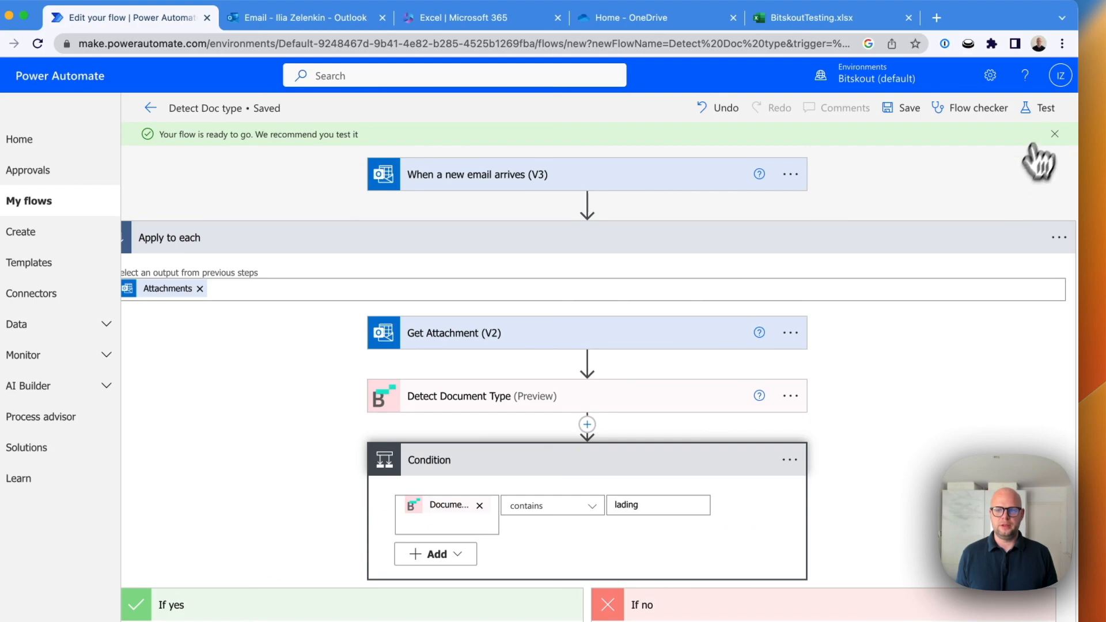
left_click(1039, 108)
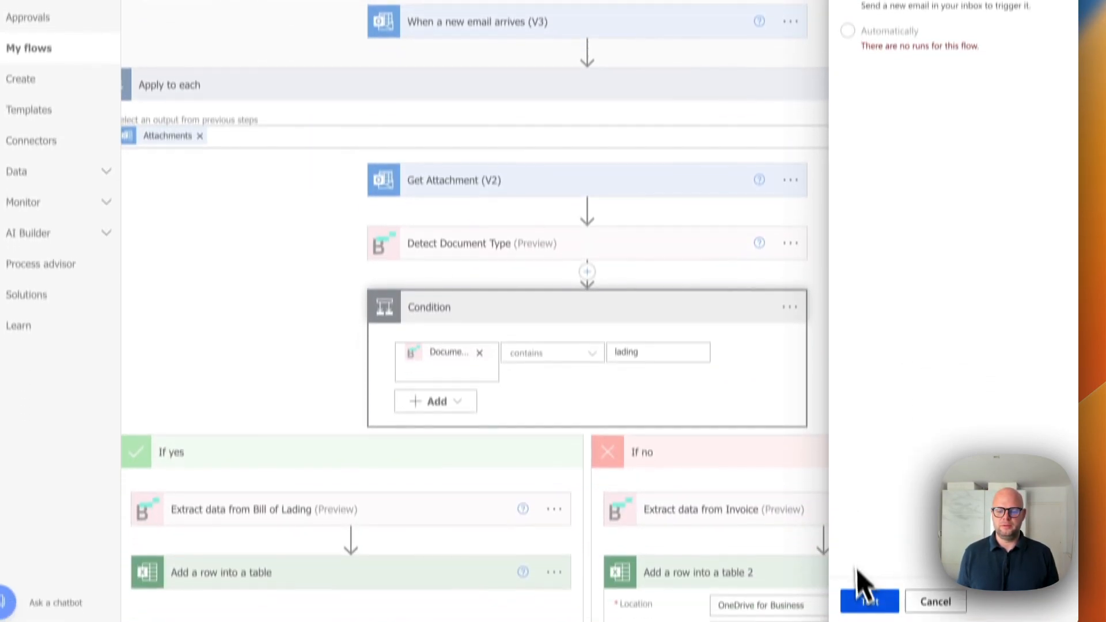
left_click(873, 587)
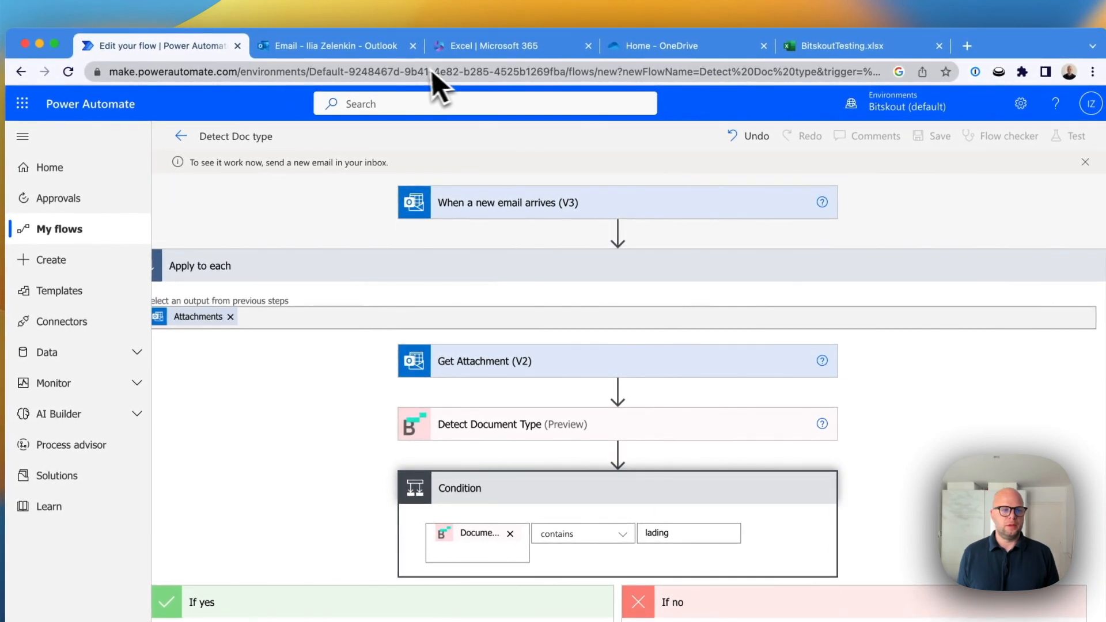
In Outlook, send the Bill of Lading + invoice draft with its two PDF attachments and open the message in the inbox.
left_click(362, 50)
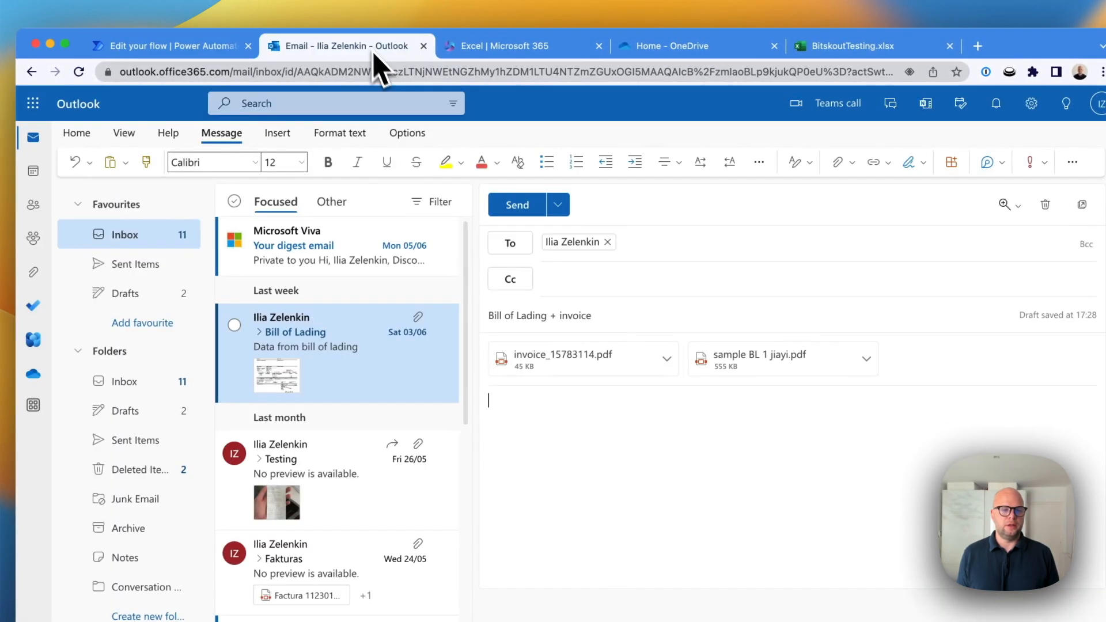
left_click(517, 205)
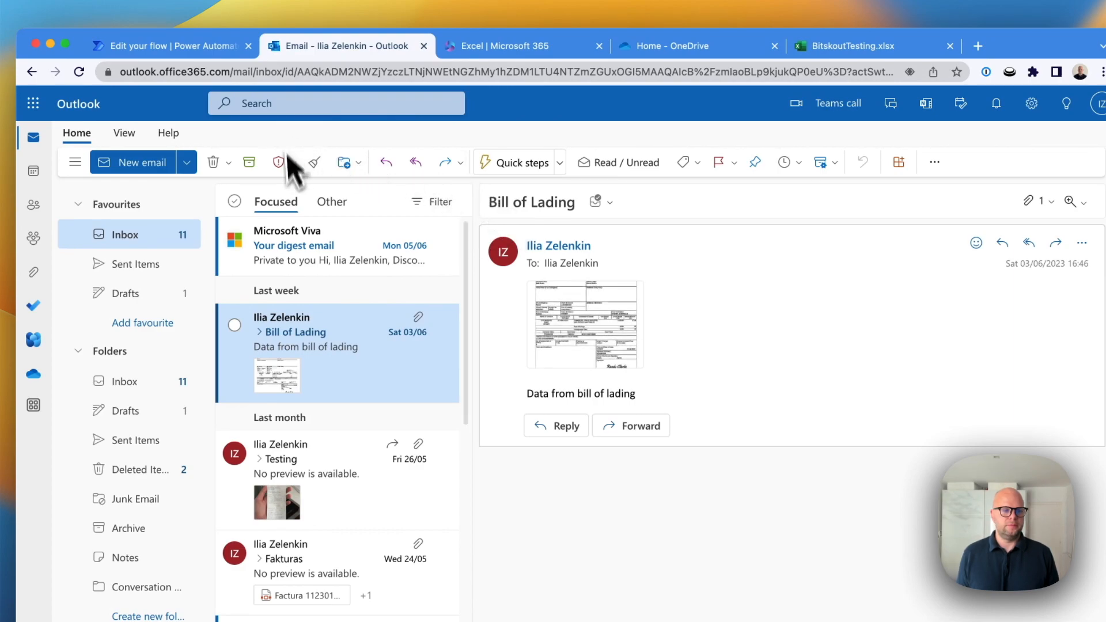
left_click(310, 238)
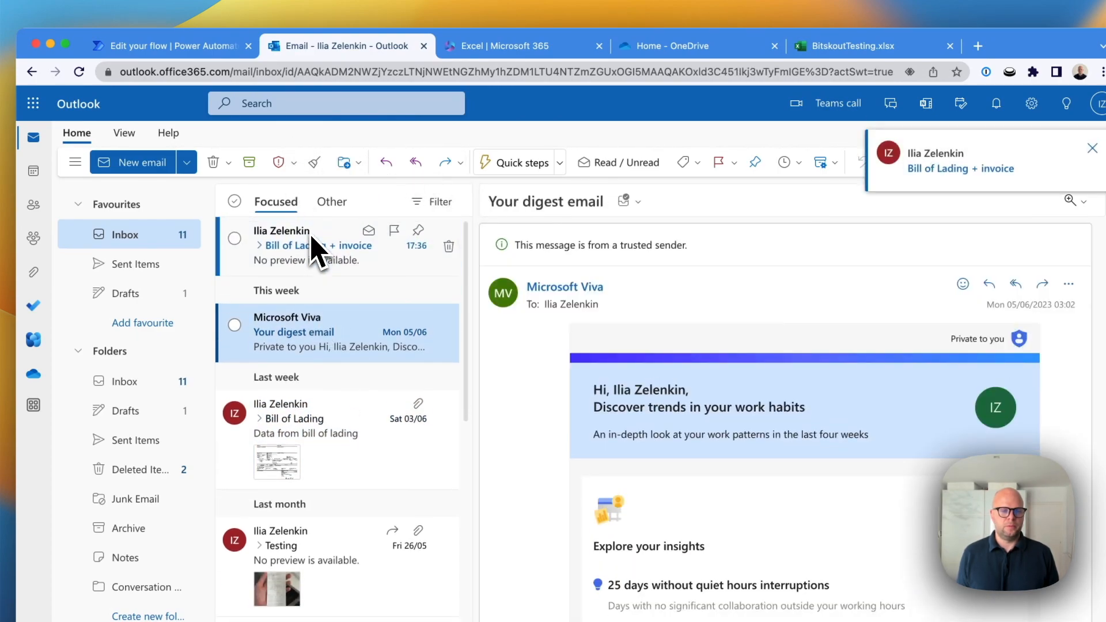
left_click(305, 253)
Review the test run's branches in Power Automate and check both tables in BitskoutTesting.xlsx.
left_click(176, 46)
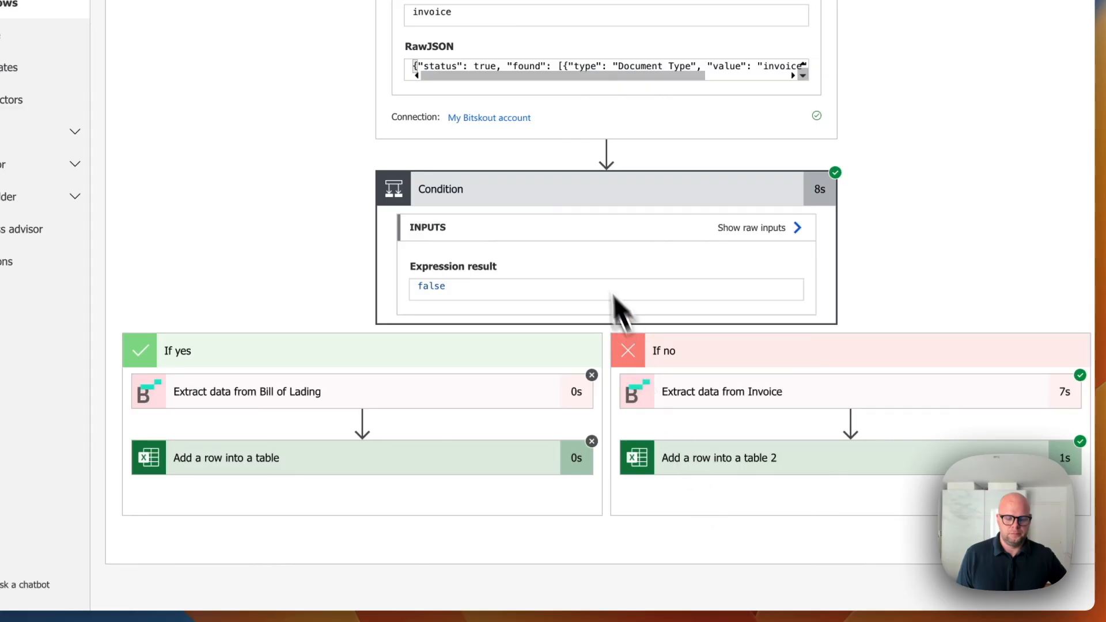
scroll(610, 293, "up", 10)
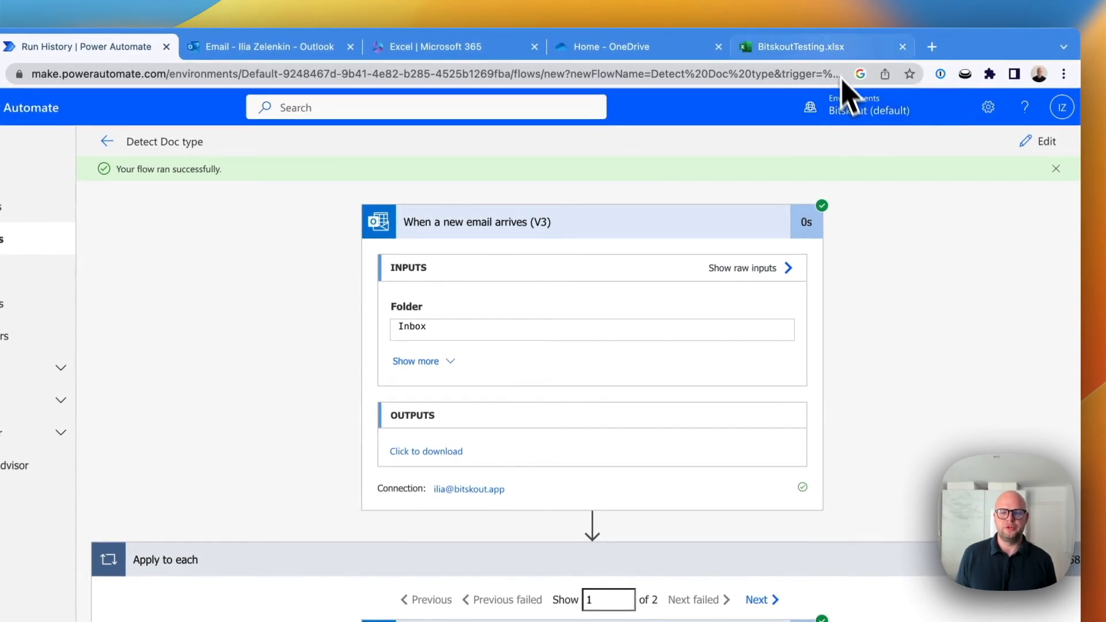
left_click(830, 48)
scroll(815, 445, "left", 2)
scroll(815, 445, "right", 4)
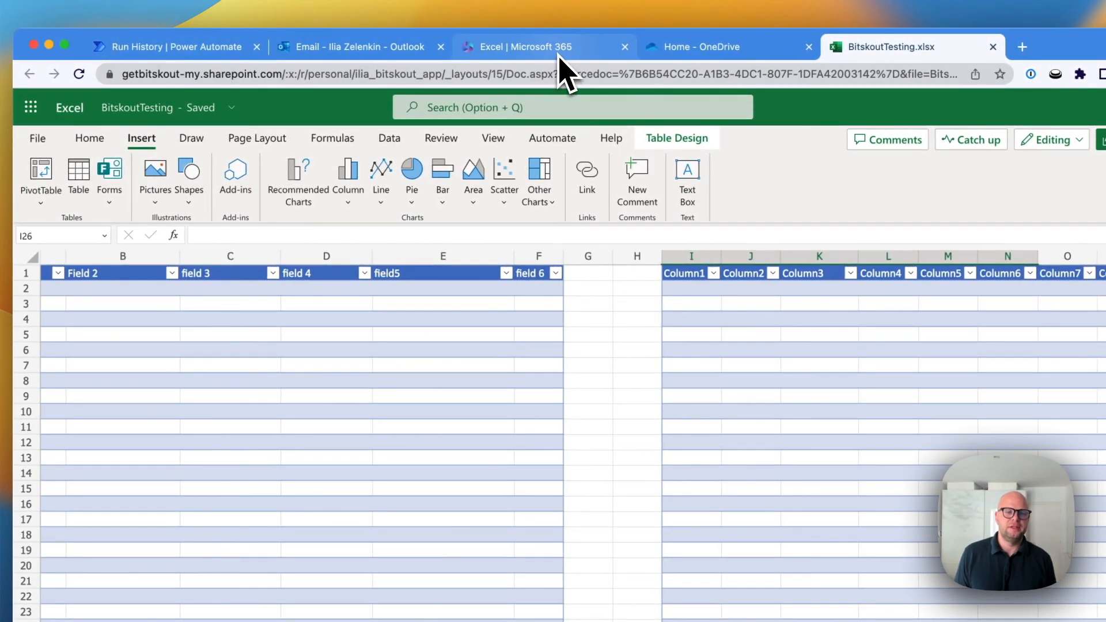
Return to the Power Automate run and examine the Detect Document Type output and the Condition's expression result.
left_click(167, 47)
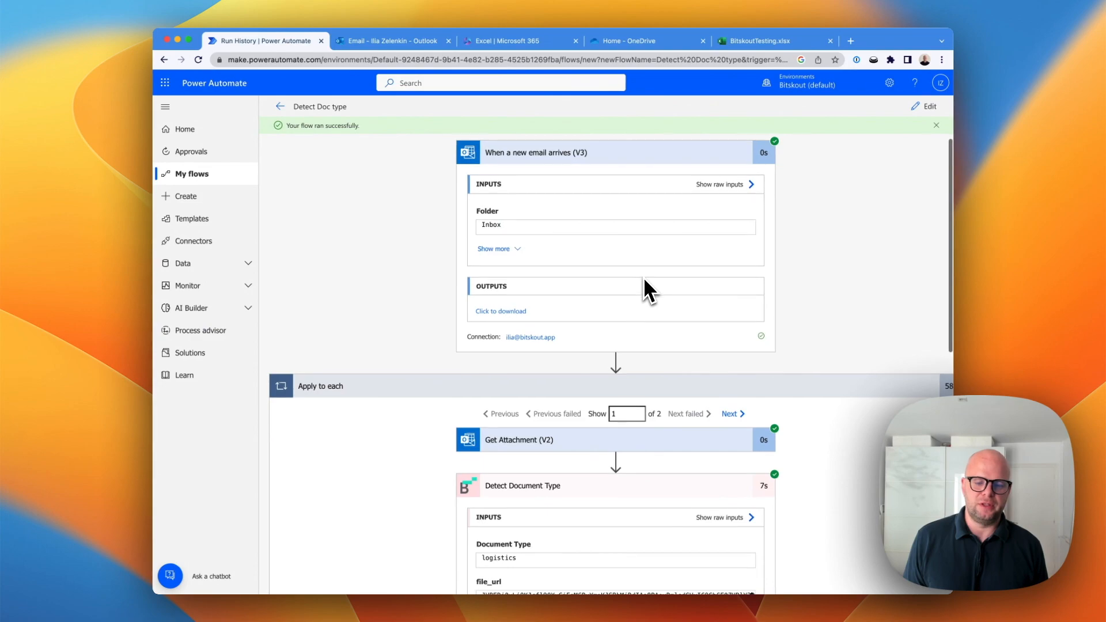
scroll(643, 278, "down", 10)
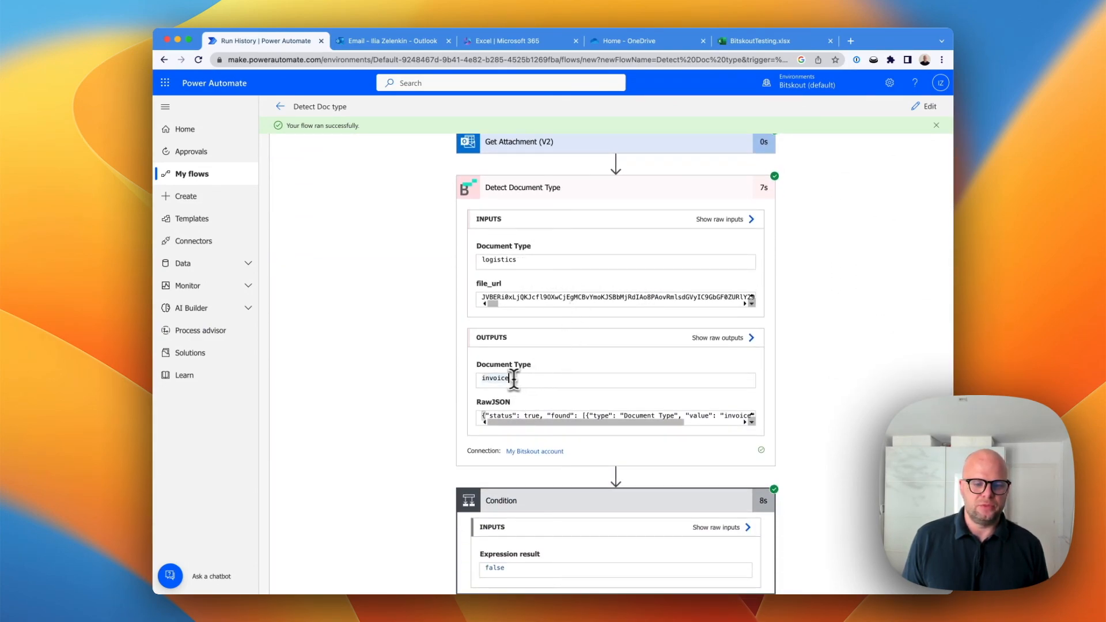
scroll(447, 372, "down", 5)
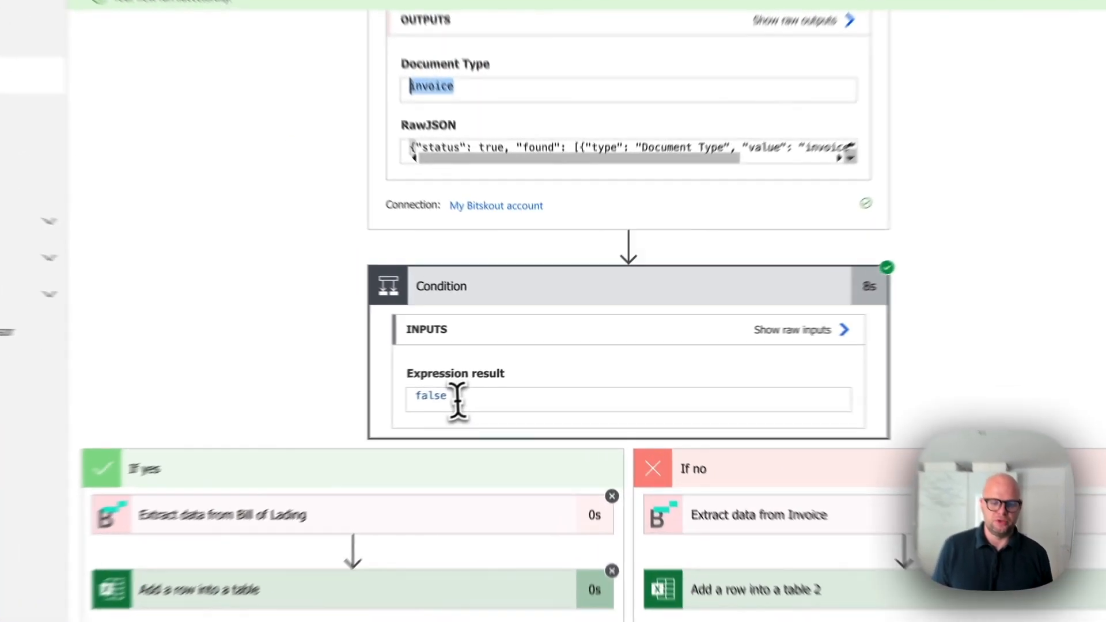
left_click_drag(458, 401, 410, 402)
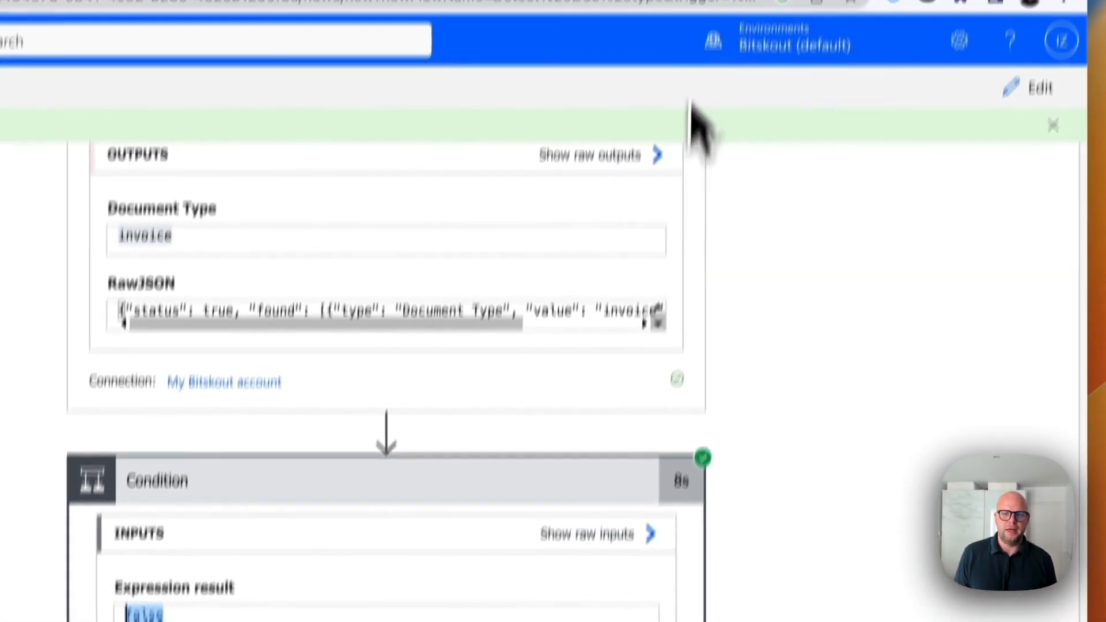
Switch to BitskoutTesting.xlsx and examine the invoice row at the end of the second table.
left_click(705, 41)
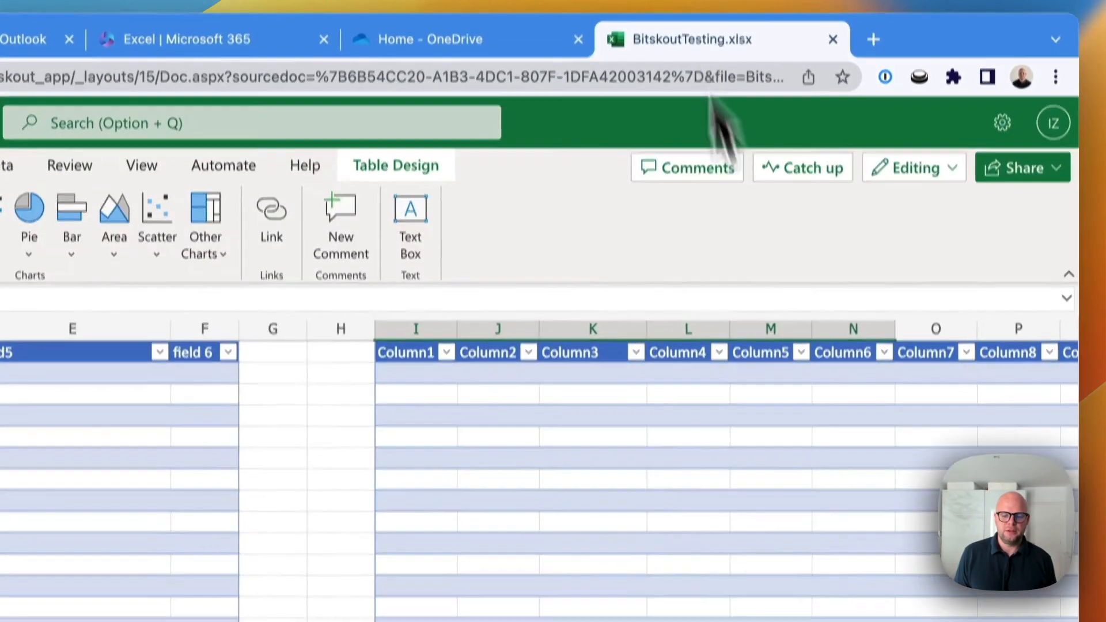
scroll(754, 415, "down", 1)
scroll(754, 415, "right", 2)
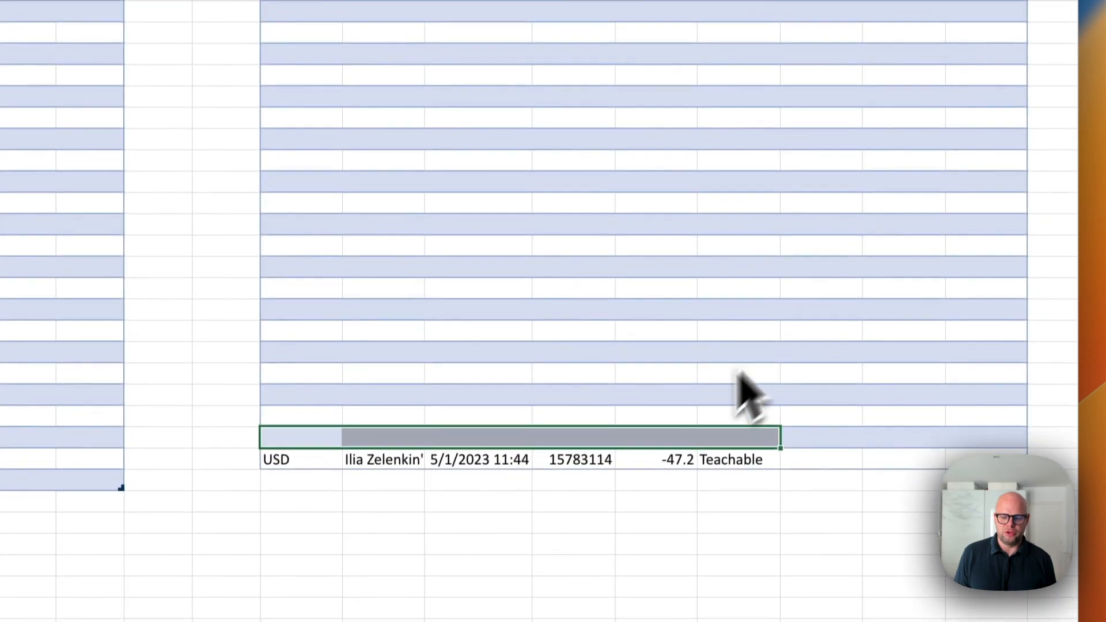
scroll(667, 451, "right", 2)
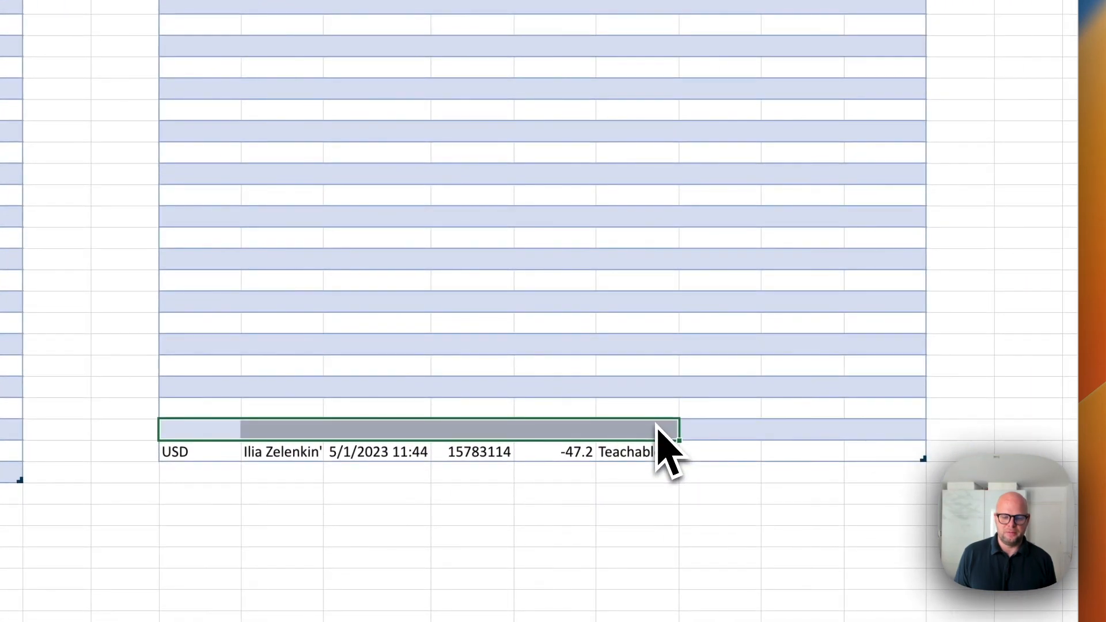
scroll(667, 451, "left", 5)
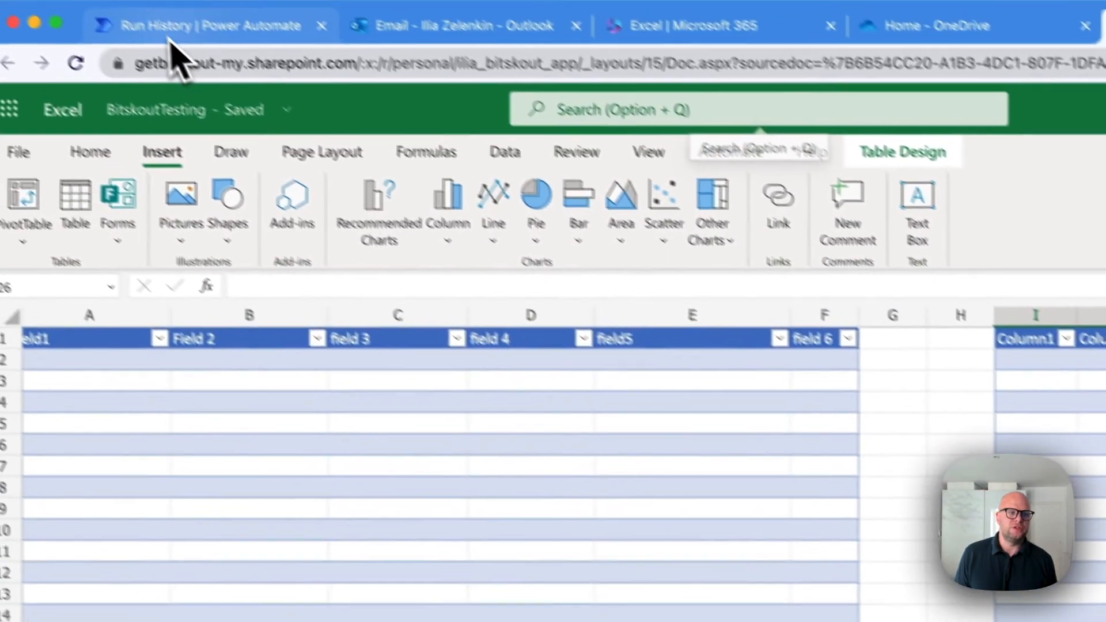
Leave the run details and, in Outlook, forward the Bill of Lading + invoice email with both PDFs to trigger the flow again.
left_click(173, 44)
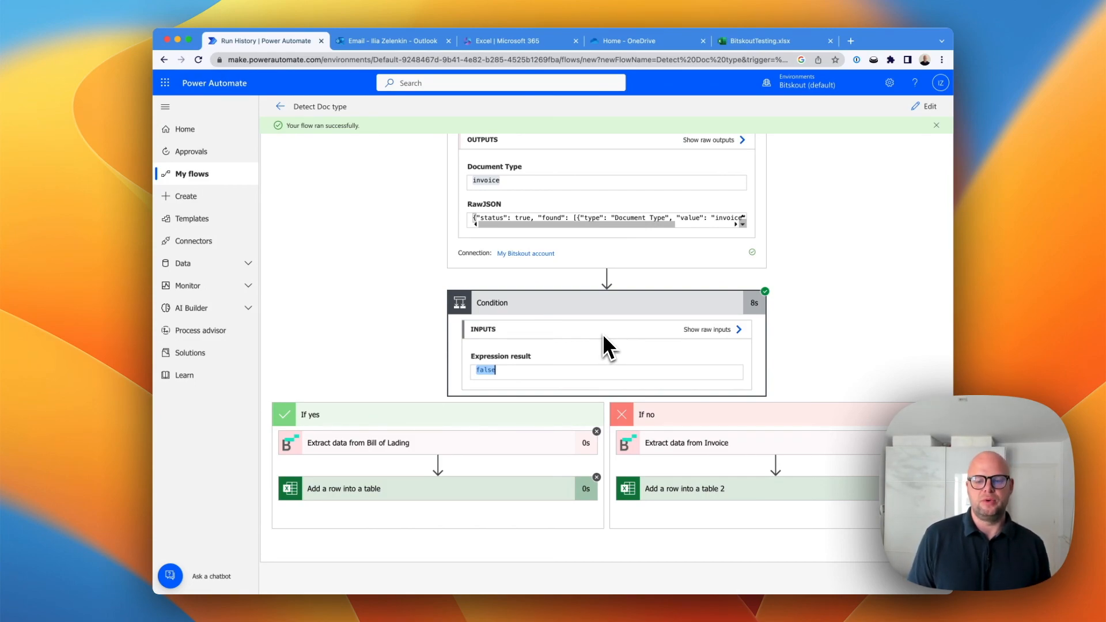
scroll(612, 336, "up", 15)
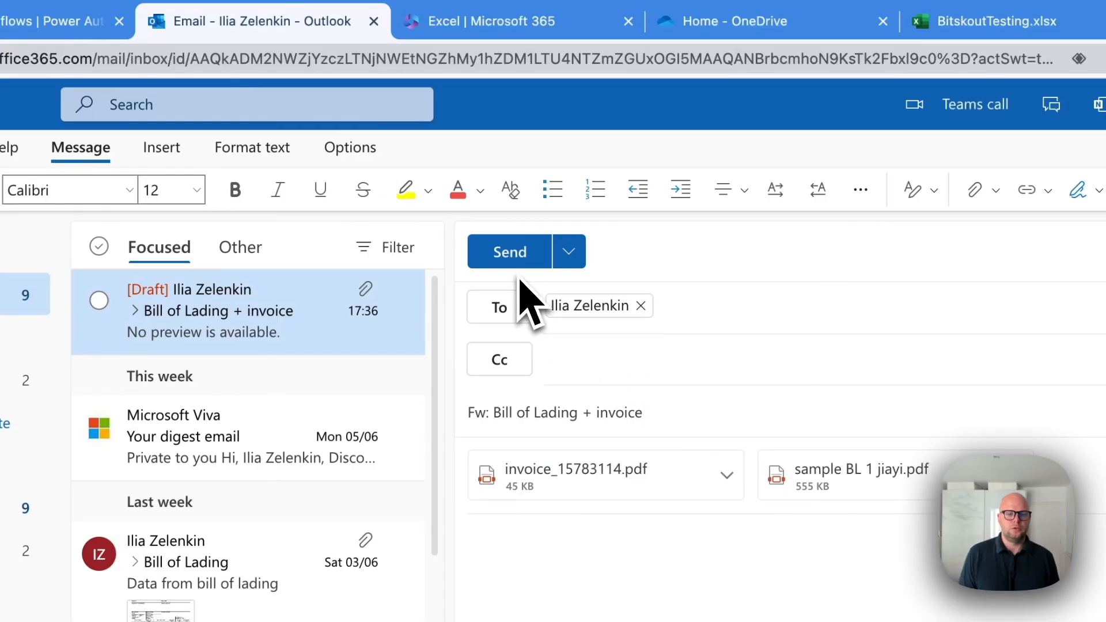
left_click(525, 262)
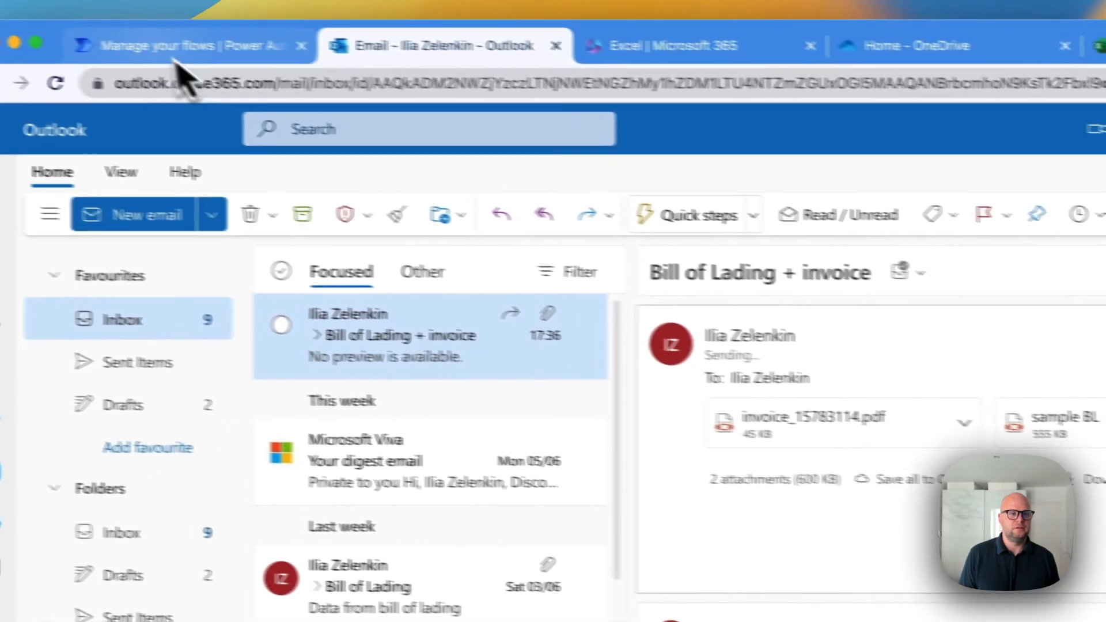
Return to Power Automate and open the full run history of Detect Doc type to check the run triggered by the forwarded email.
left_click(52, 21)
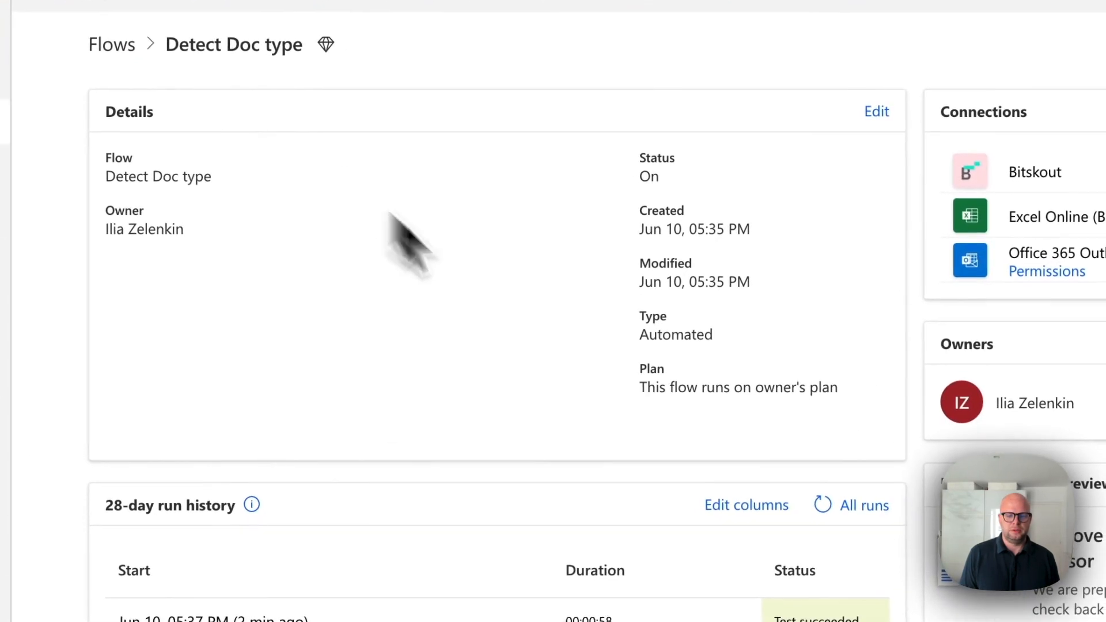
left_click(683, 406)
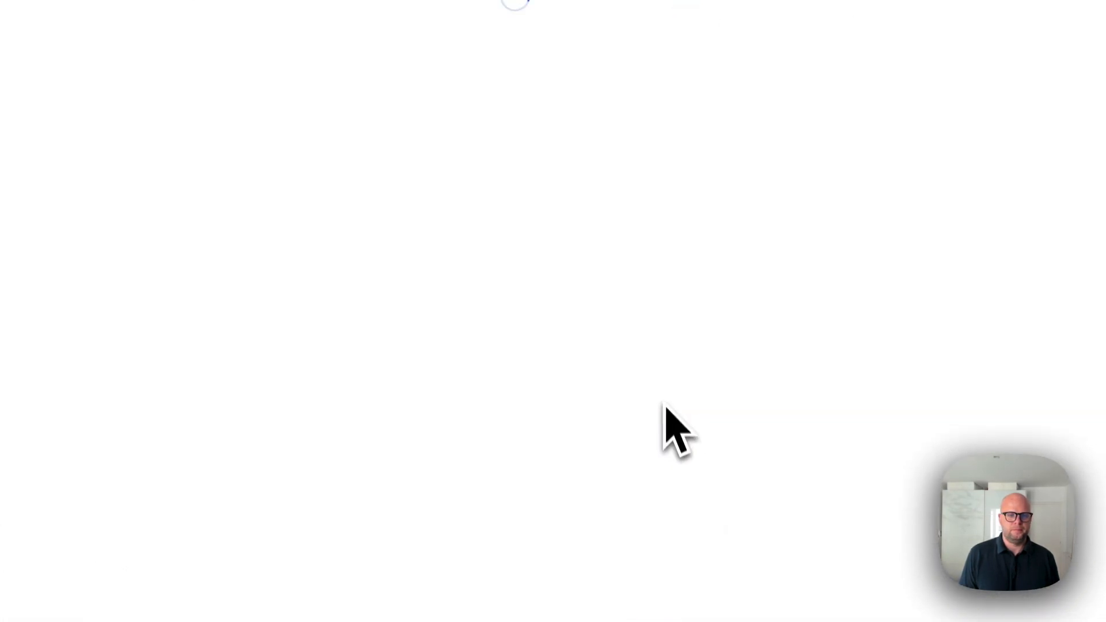
left_click(345, 248)
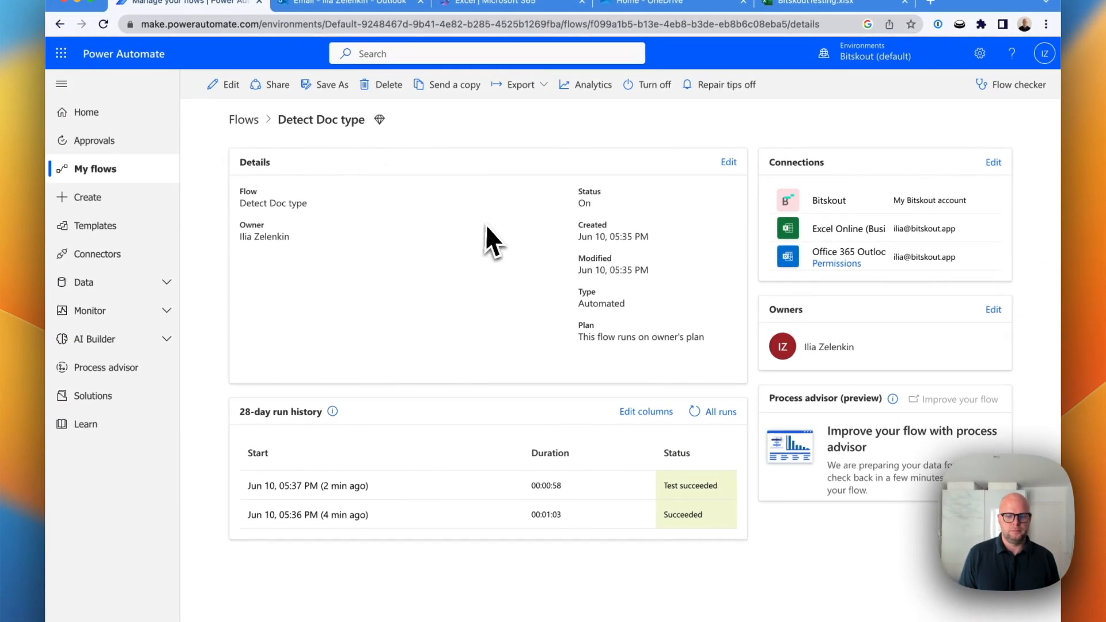
left_click(477, 18)
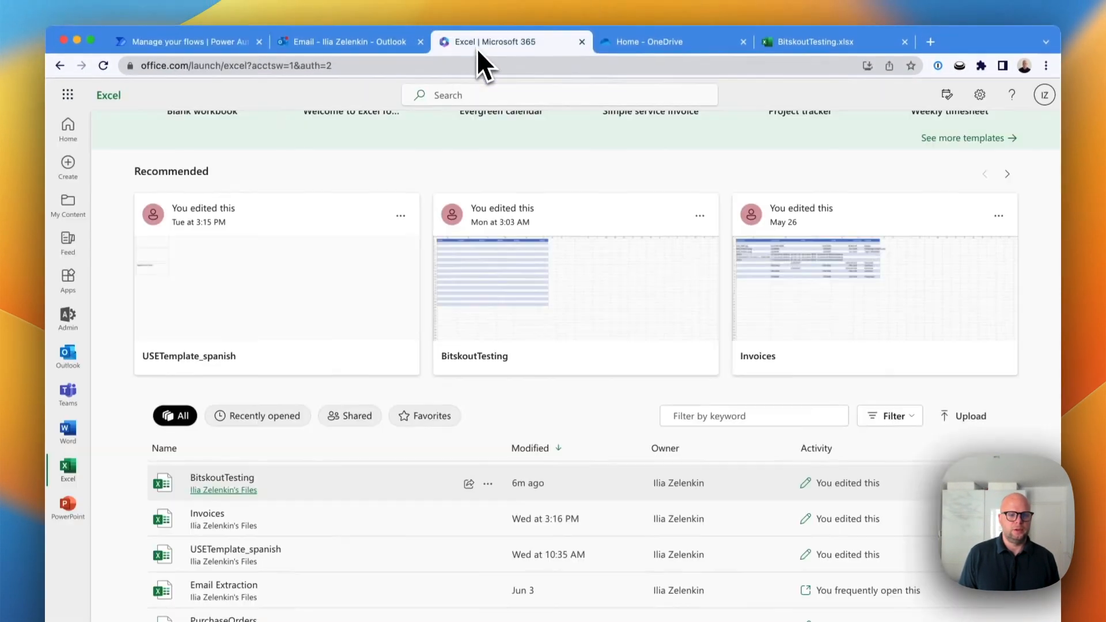
left_click(349, 43)
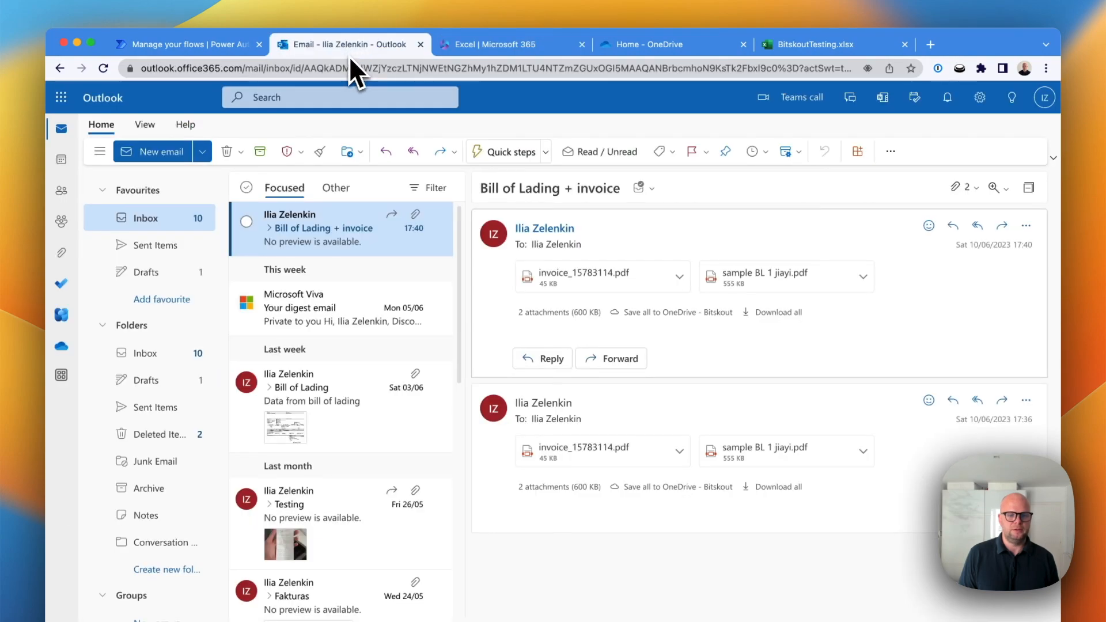
left_click(182, 45)
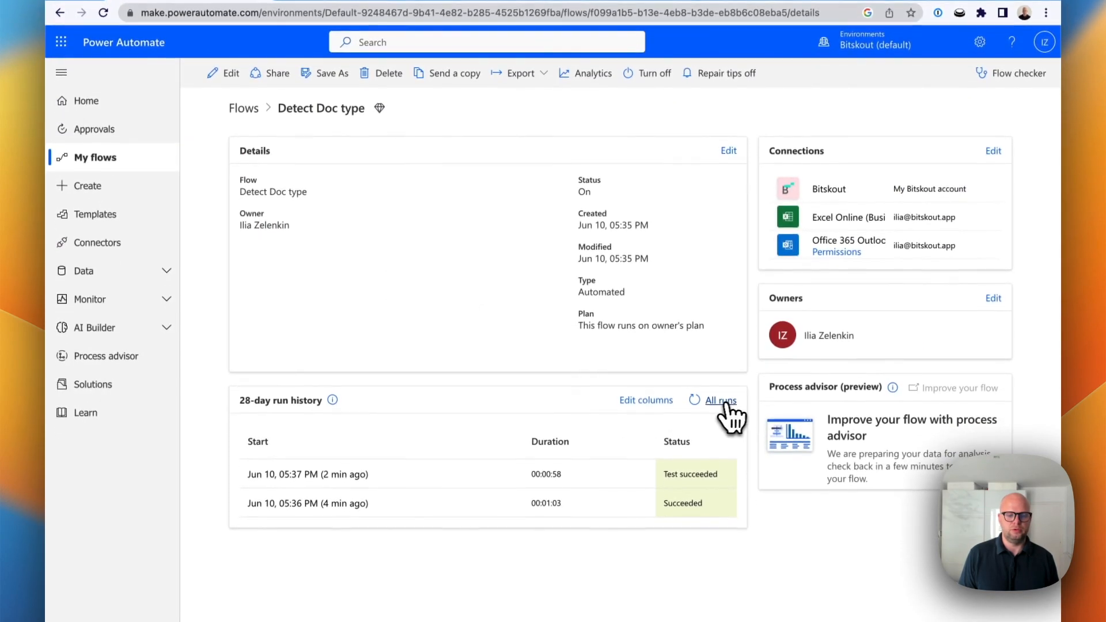
left_click(719, 410)
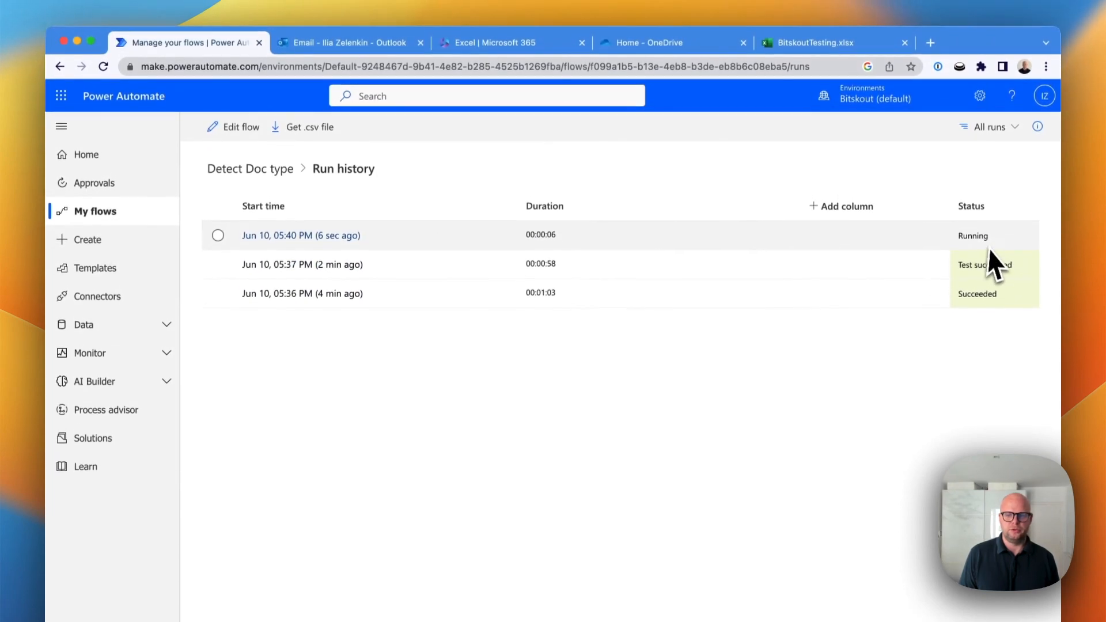
Switch to BitskoutTesting.xlsx and examine the bill of lading and invoice rows added at the ends of both tables.
left_click(805, 32)
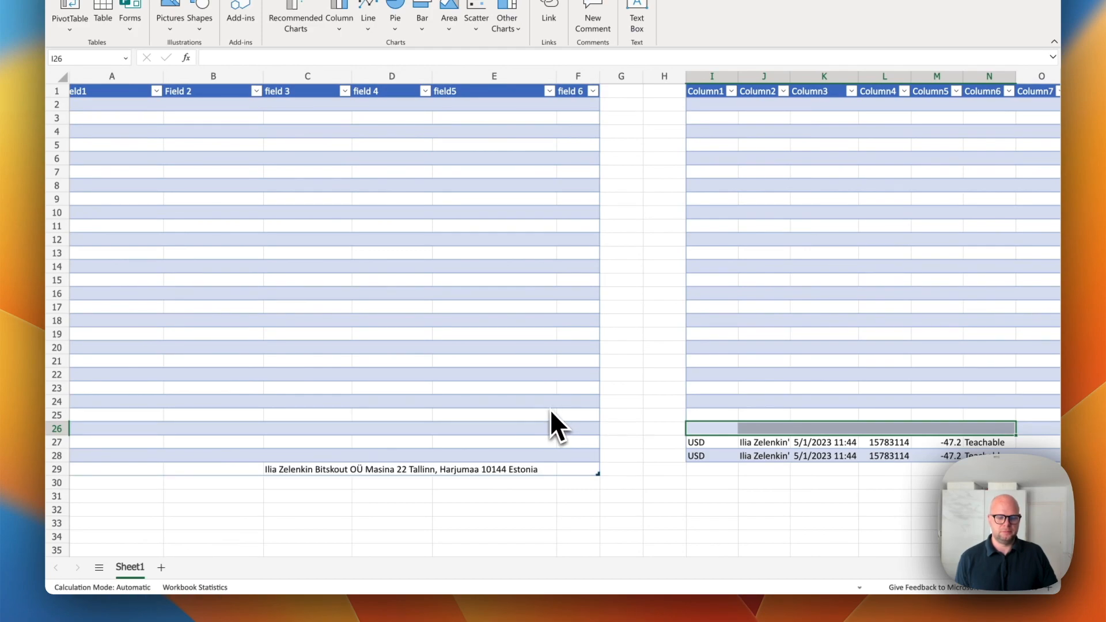
scroll(547, 408, "left", 1)
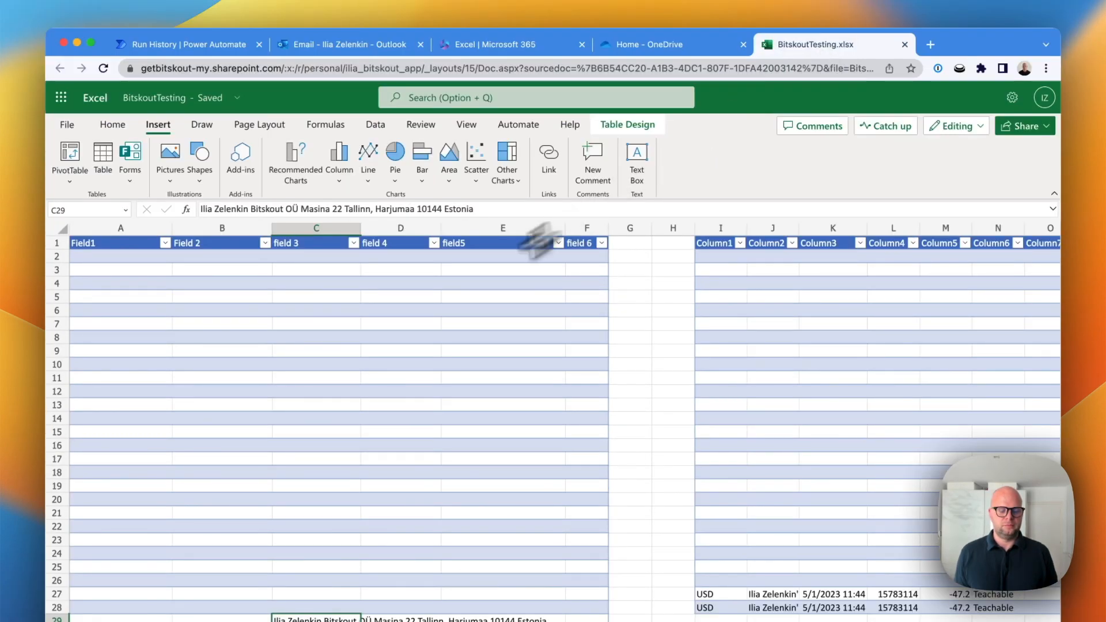
scroll(429, 309, "down", 2)
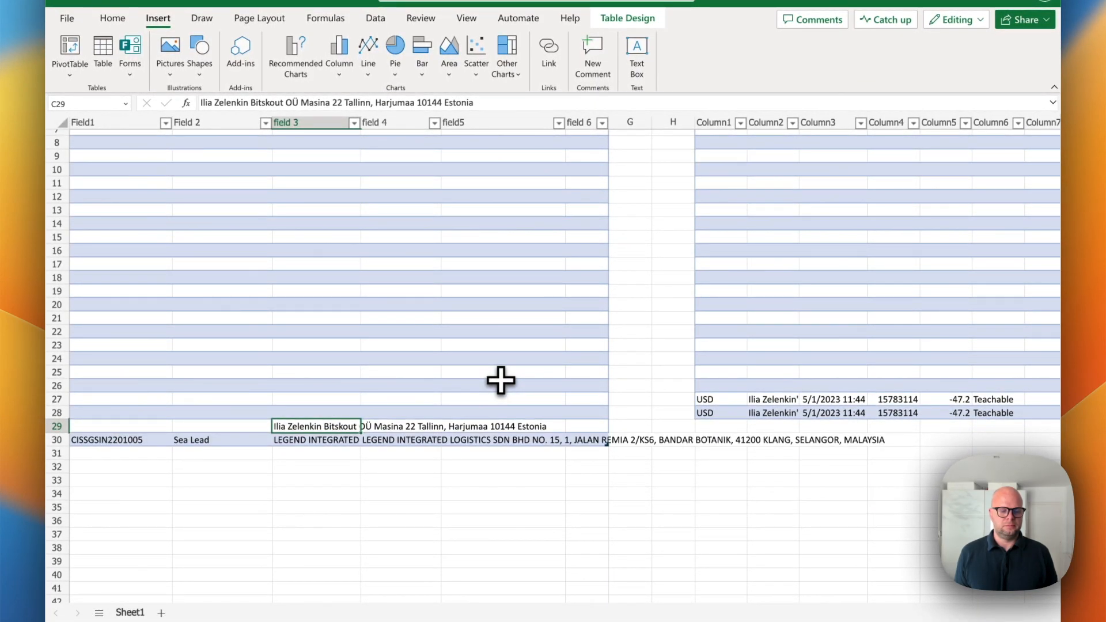
scroll(500, 380, "down", 1)
scroll(500, 380, "down", 3)
left_click(512, 383)
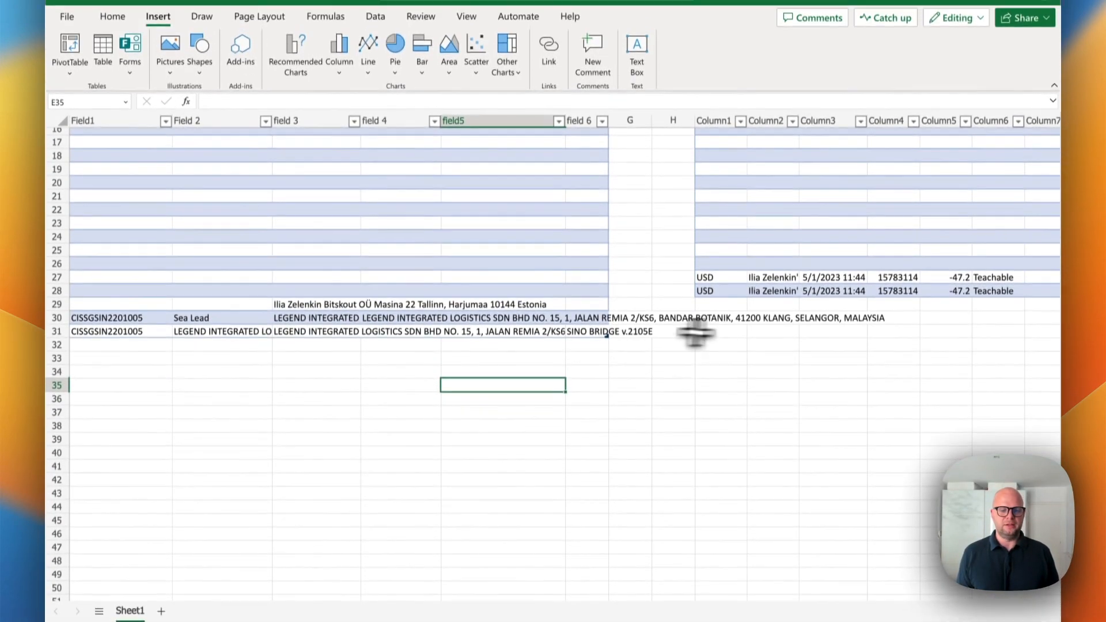
Delete the stray address text from cell C29 in the field 3 column of the first table.
scroll(757, 308, "right", 2)
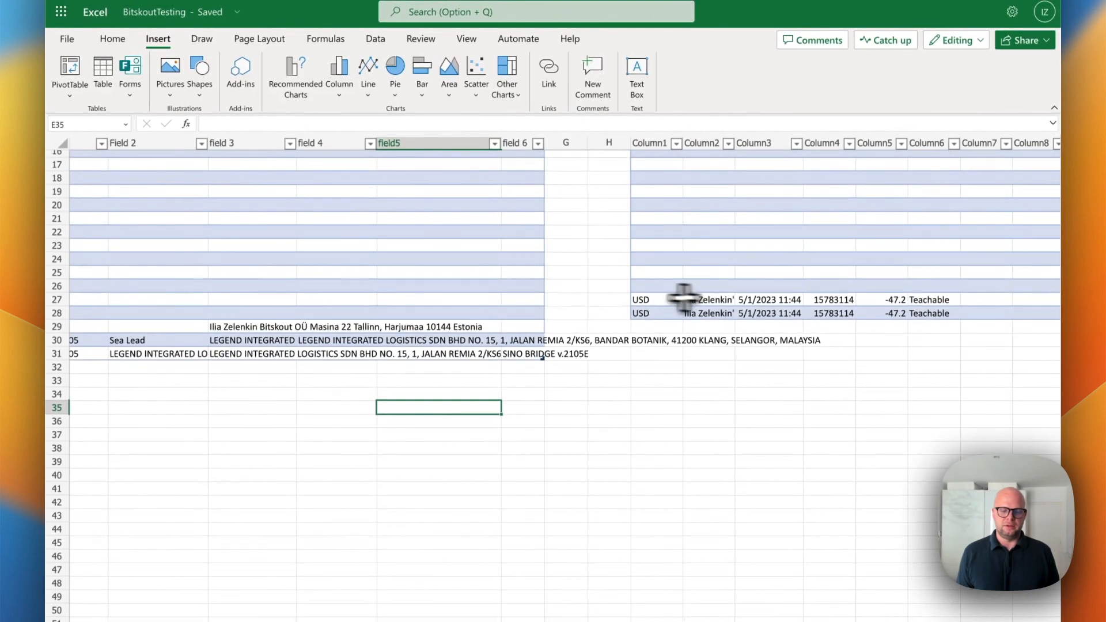
left_click(266, 326)
key("Delete")
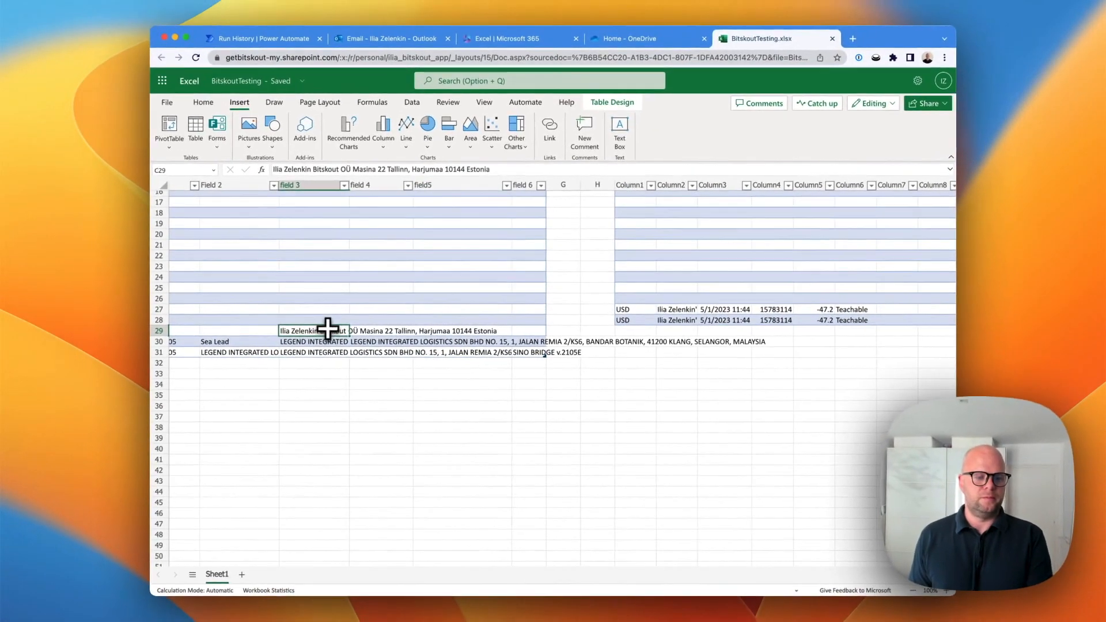
scroll(360, 321, "left", 2)
scroll(416, 302, "right", 1)
left_click(573, 448)
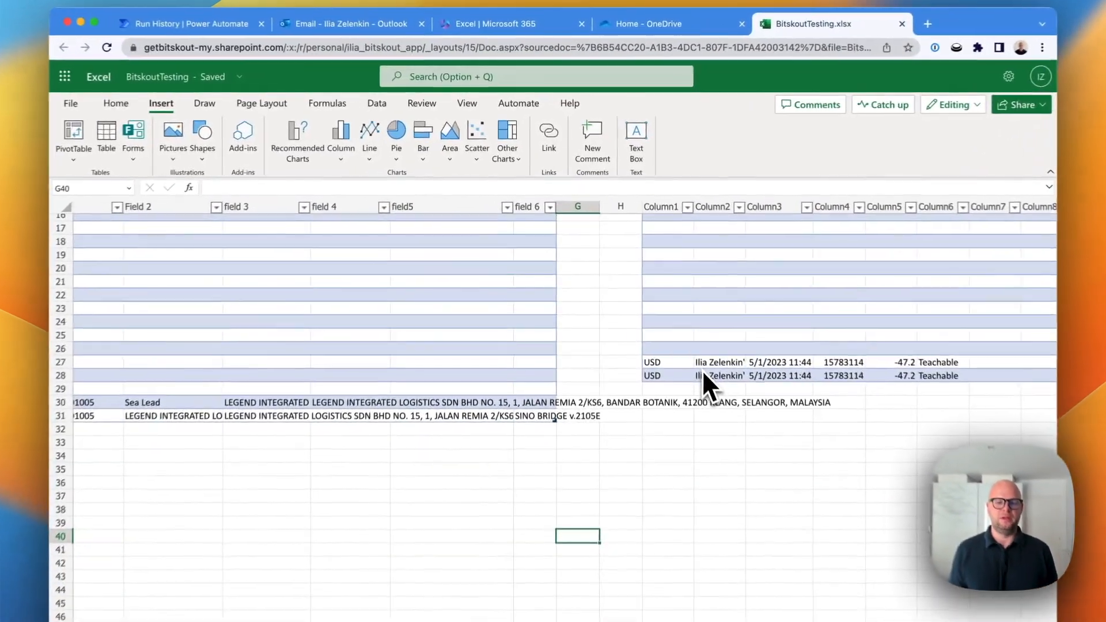
scroll(671, 314, "up", 4)
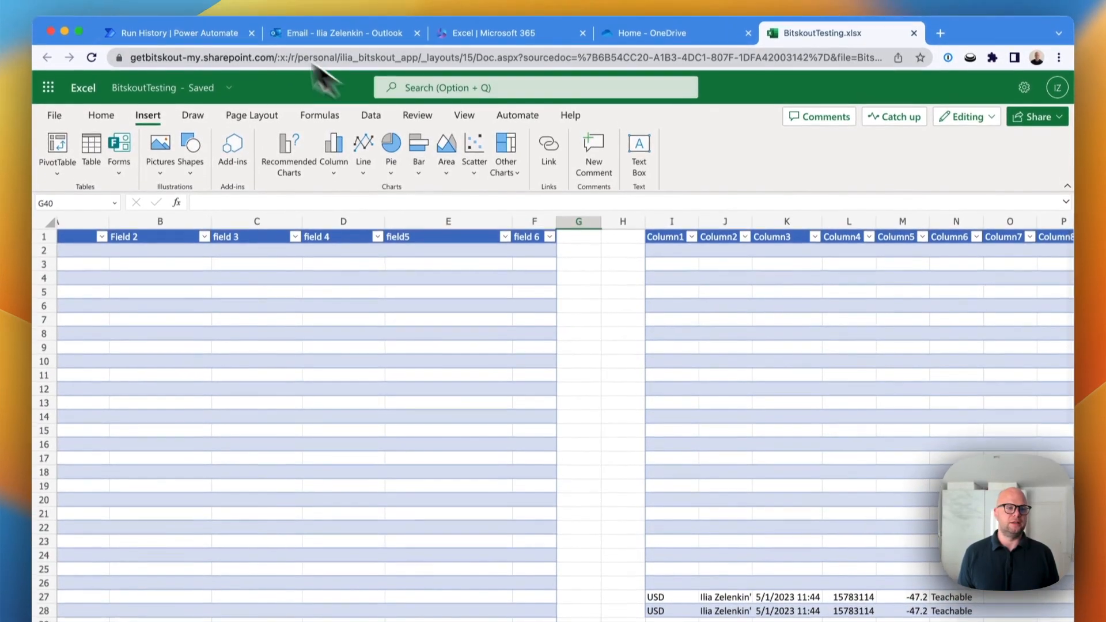
Switch to the Power Automate run details and examine the Detect Document Type inputs and outputs for both attachments in Apply to each.
left_click(175, 33)
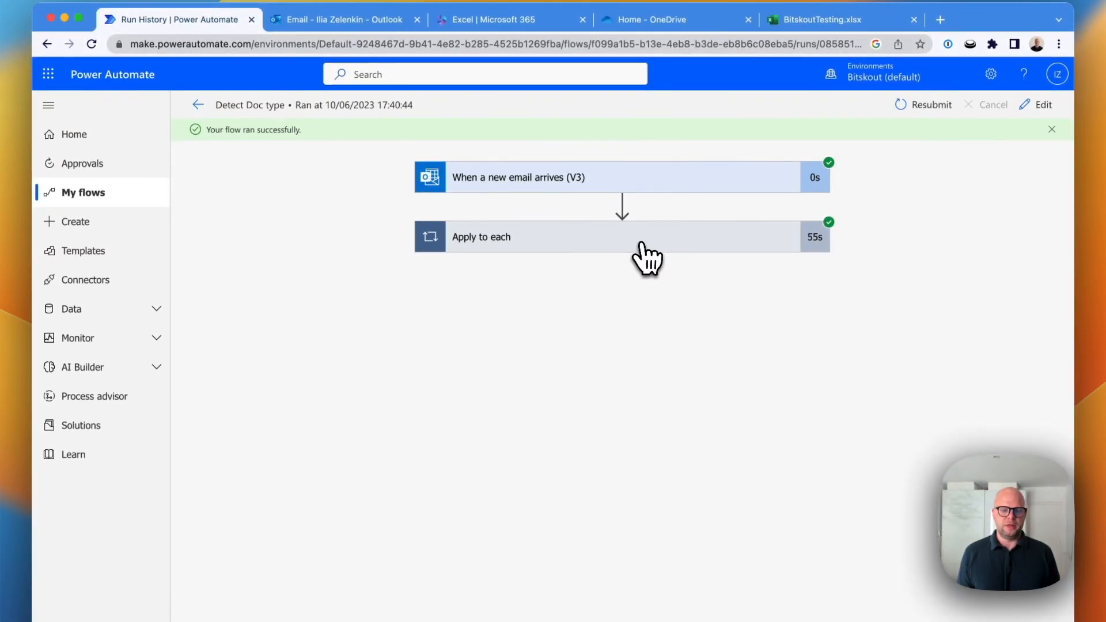
left_click(645, 253)
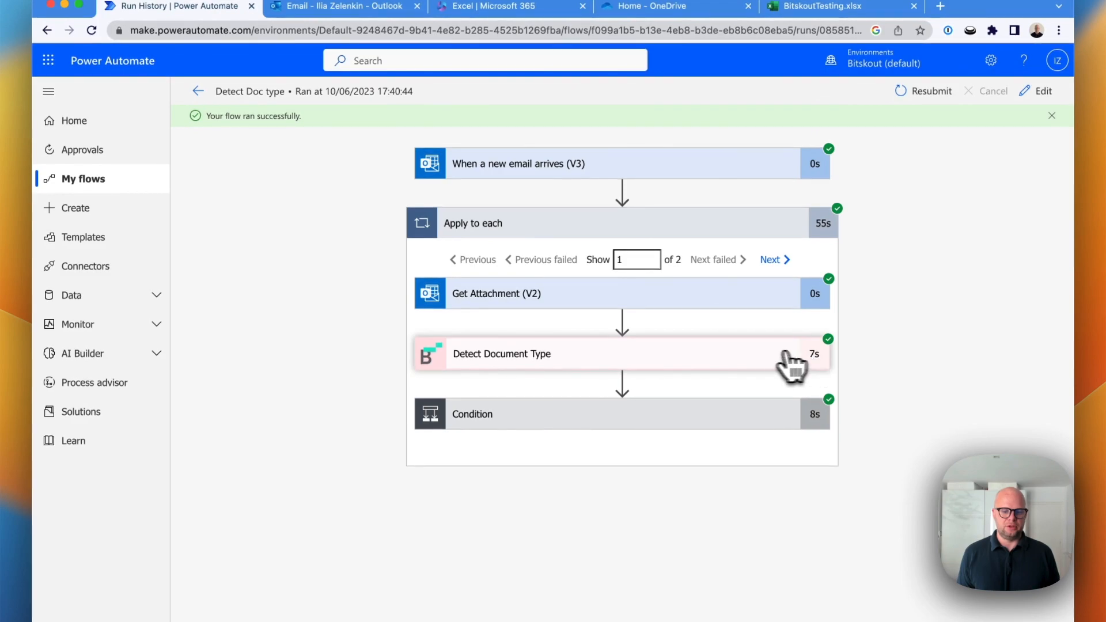
left_click(731, 363)
scroll(731, 363, "down", 2)
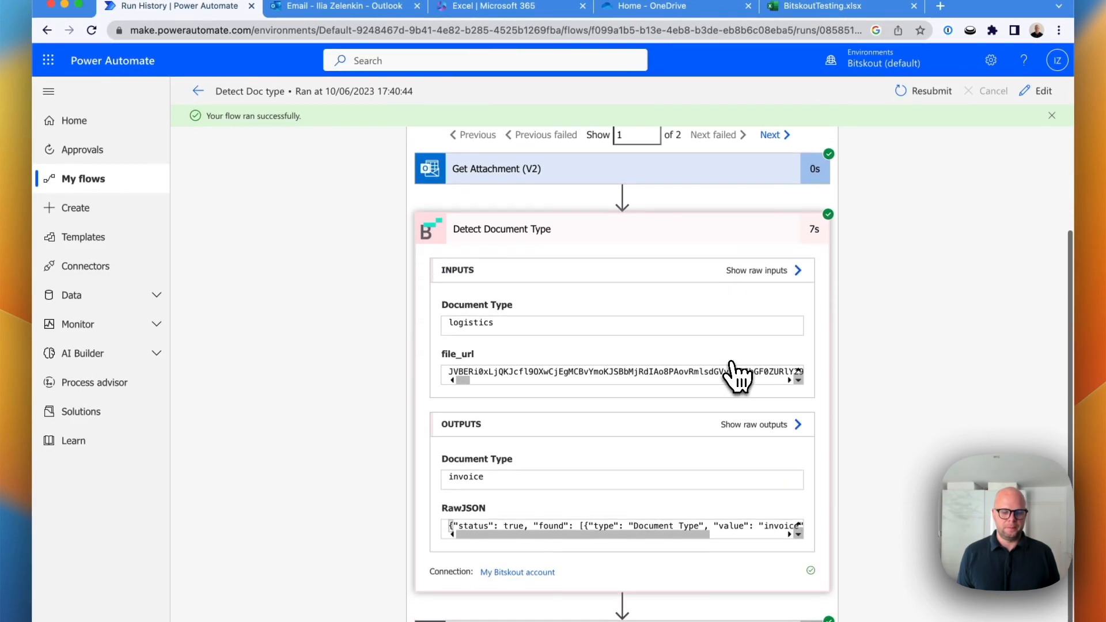
left_click(812, 253)
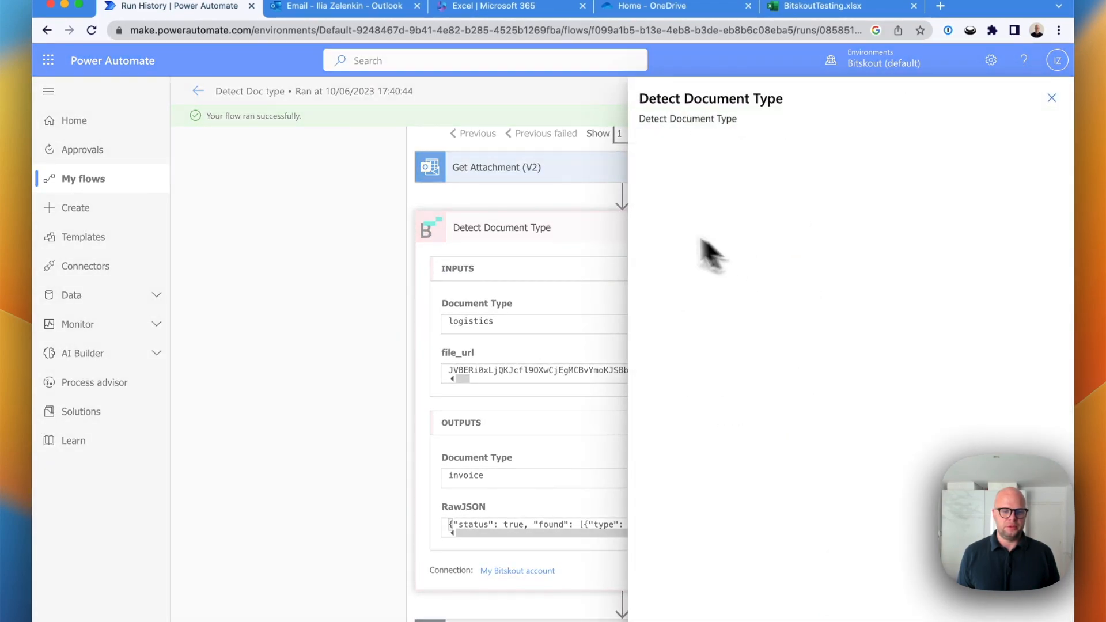
left_click(1052, 132)
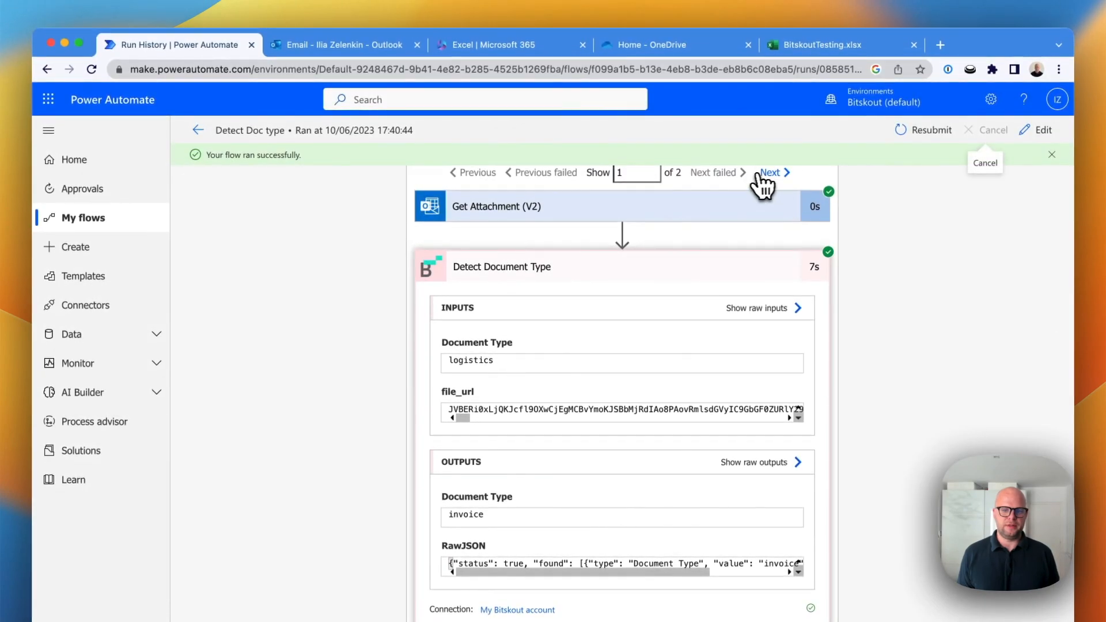
left_click(769, 173)
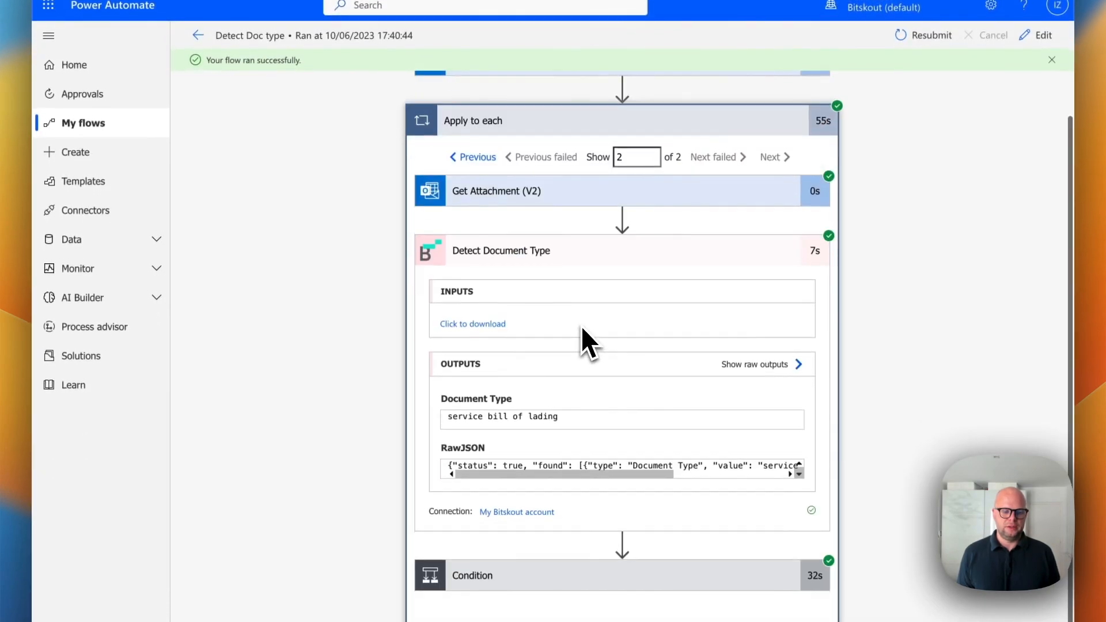